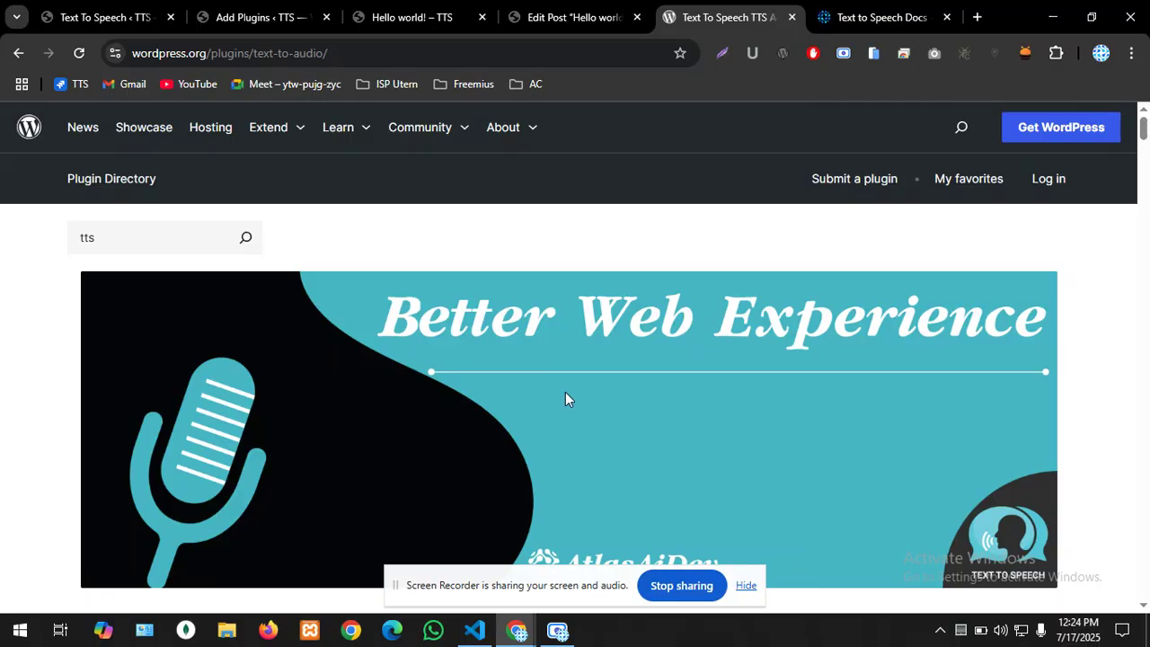
# - Replace the Plugin Directory search term 'tts' with 'text to speech'
pyautogui.doubleClick(150, 242)
pyautogui.click(149, 242)
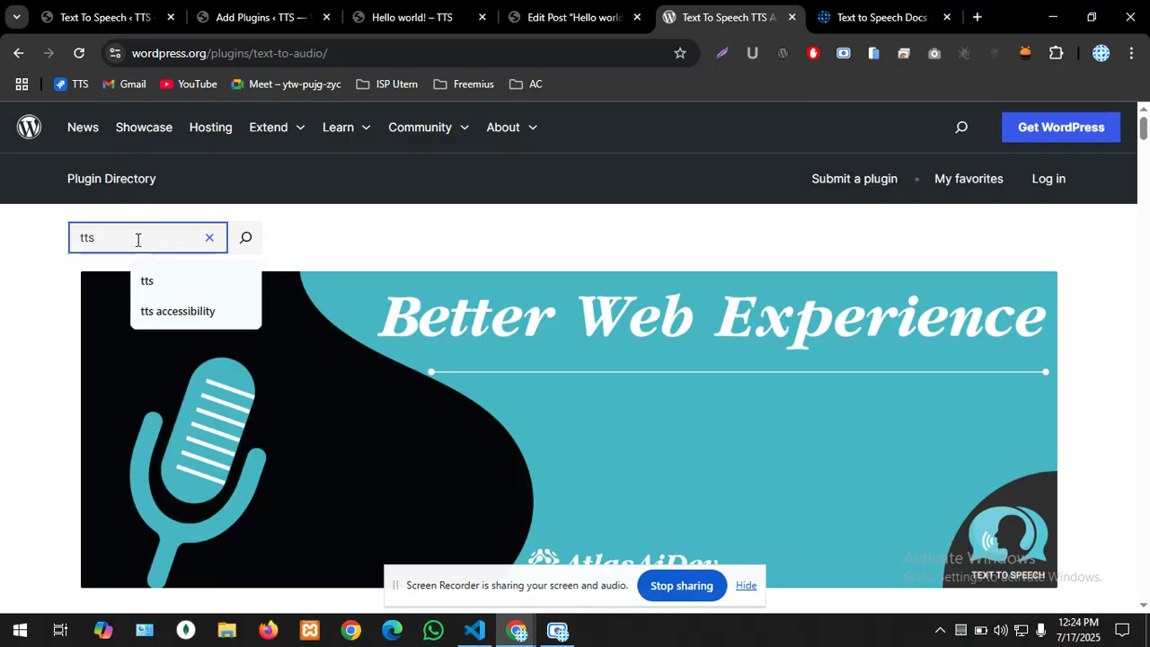
pyautogui.doubleClick(124, 239)
pyautogui.click(130, 241)
pyautogui.doubleClick(129, 240)
pyautogui.write('tex')
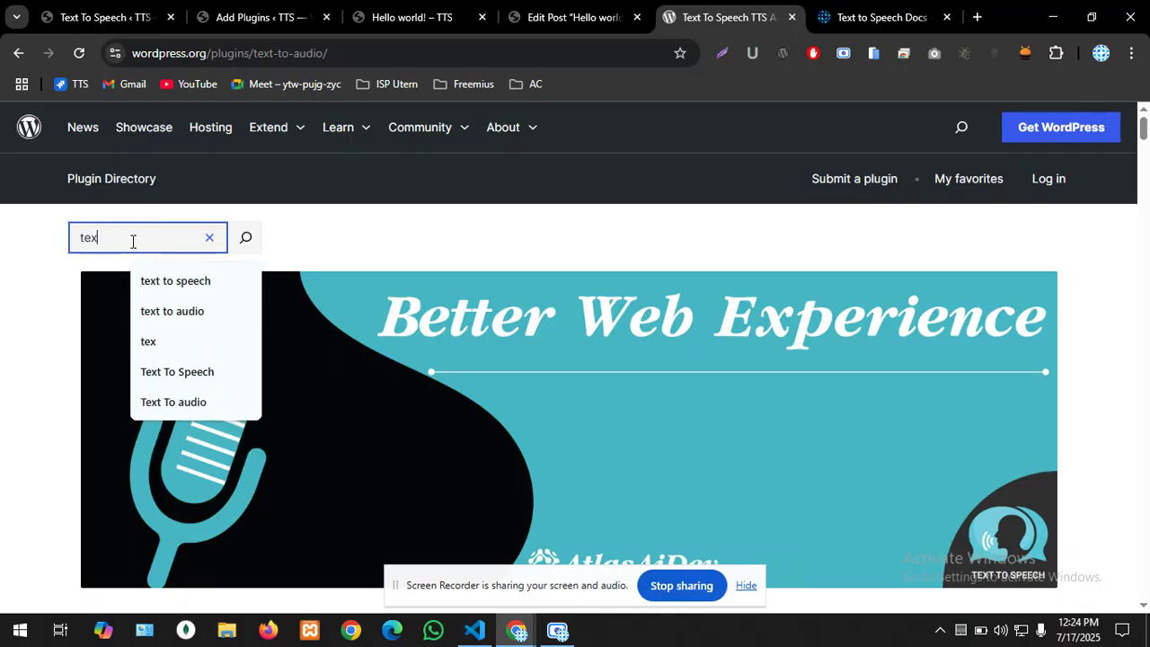
pyautogui.write('t tos')
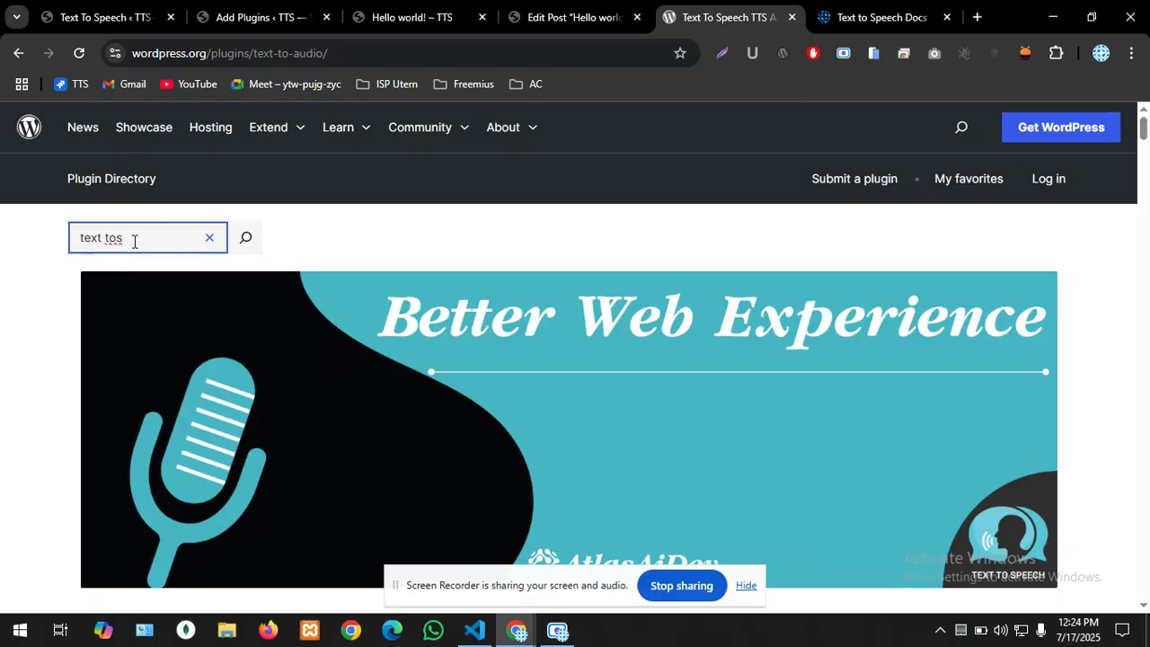
pyautogui.press('BackSpace')
pyautogui.press('BackSpace')
pyautogui.write('spee')
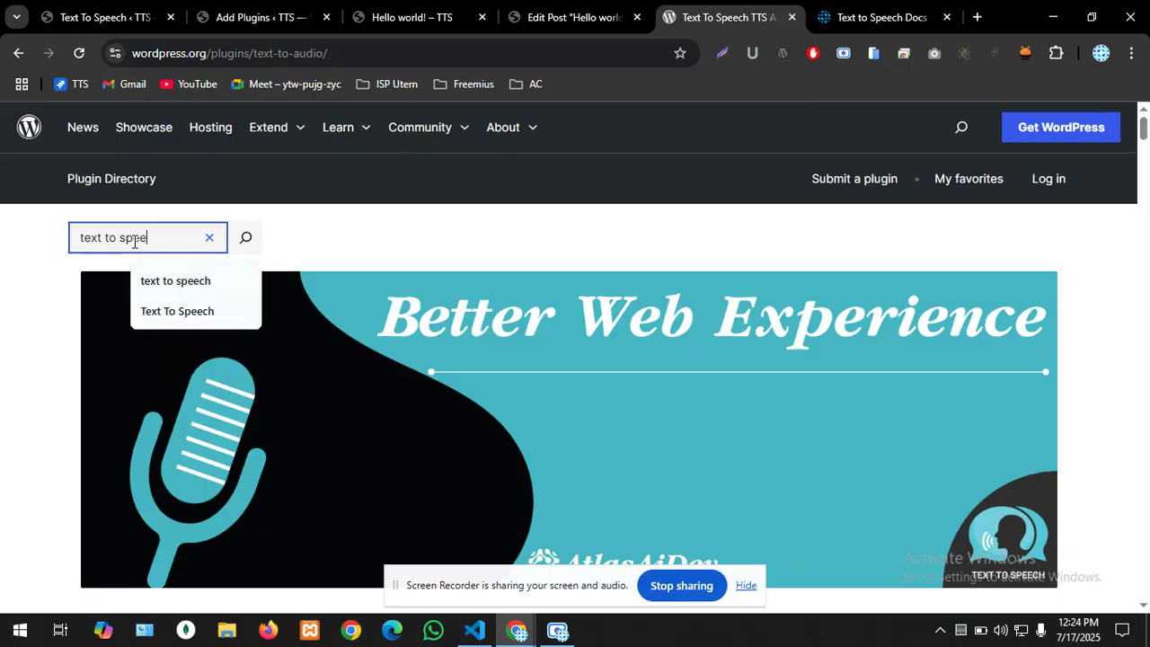
pyautogui.write('ch')
pyautogui.click(306, 237)
pyautogui.scroll(-5, 568, 419)
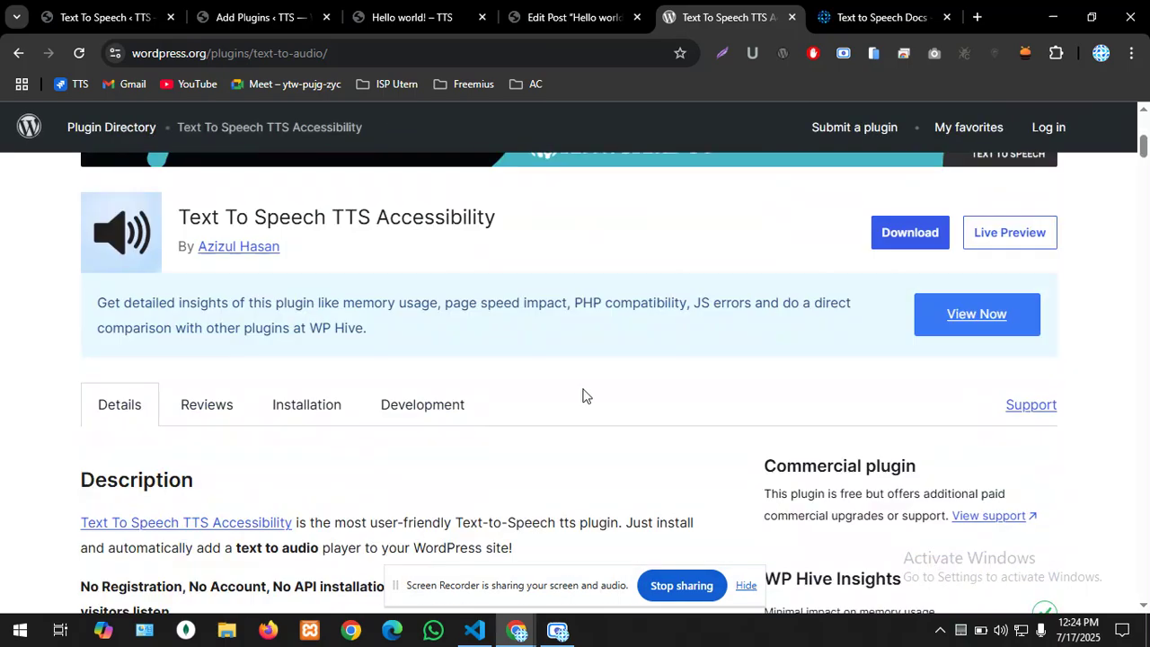
pyautogui.scroll(3, 579, 393)
pyautogui.scroll(3, 583, 378)
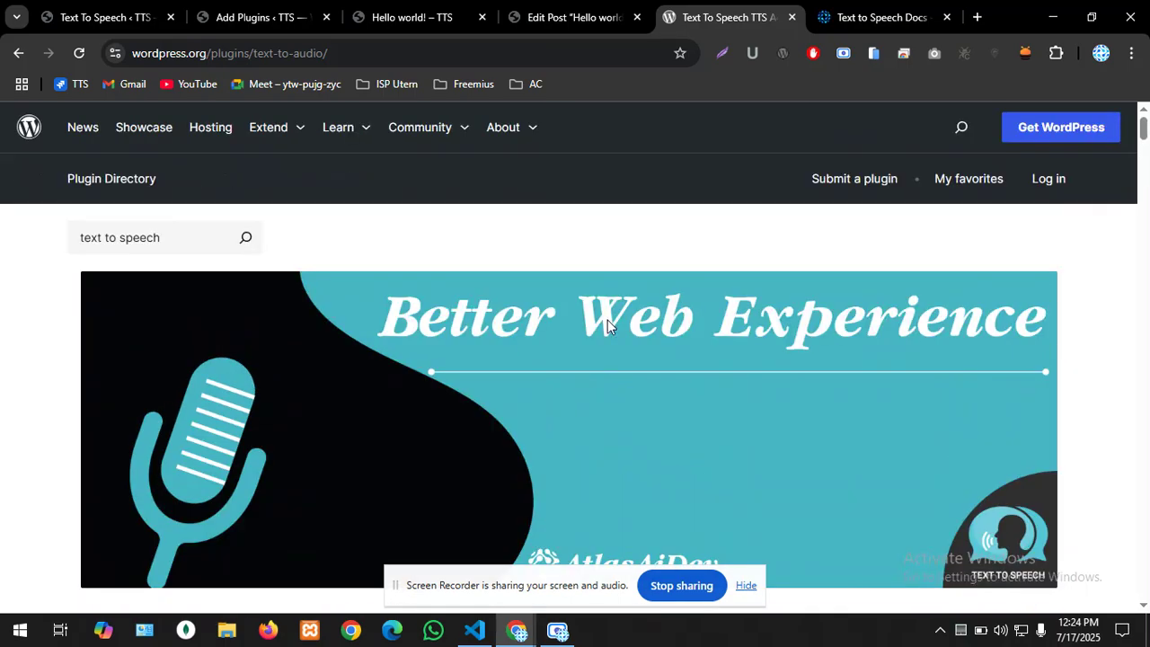
# - Switch to the site's Add Plugins page and dismiss the plugin search suggestions
pyautogui.click(284, 9)
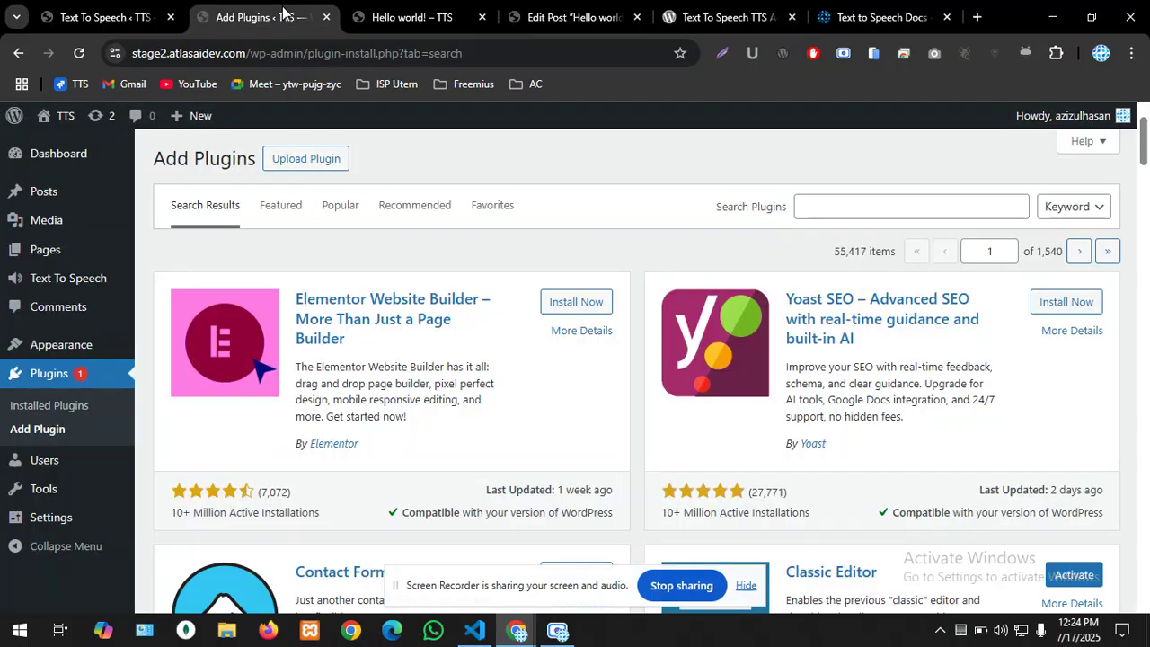
pyautogui.click(865, 211)
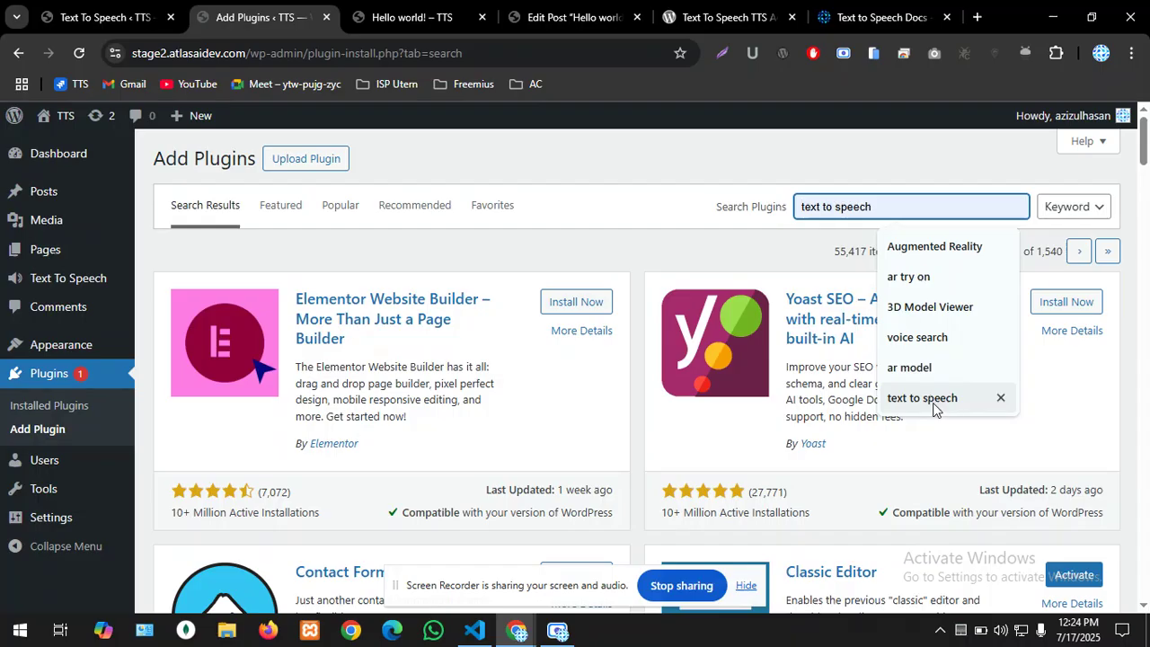
pyautogui.click(647, 243)
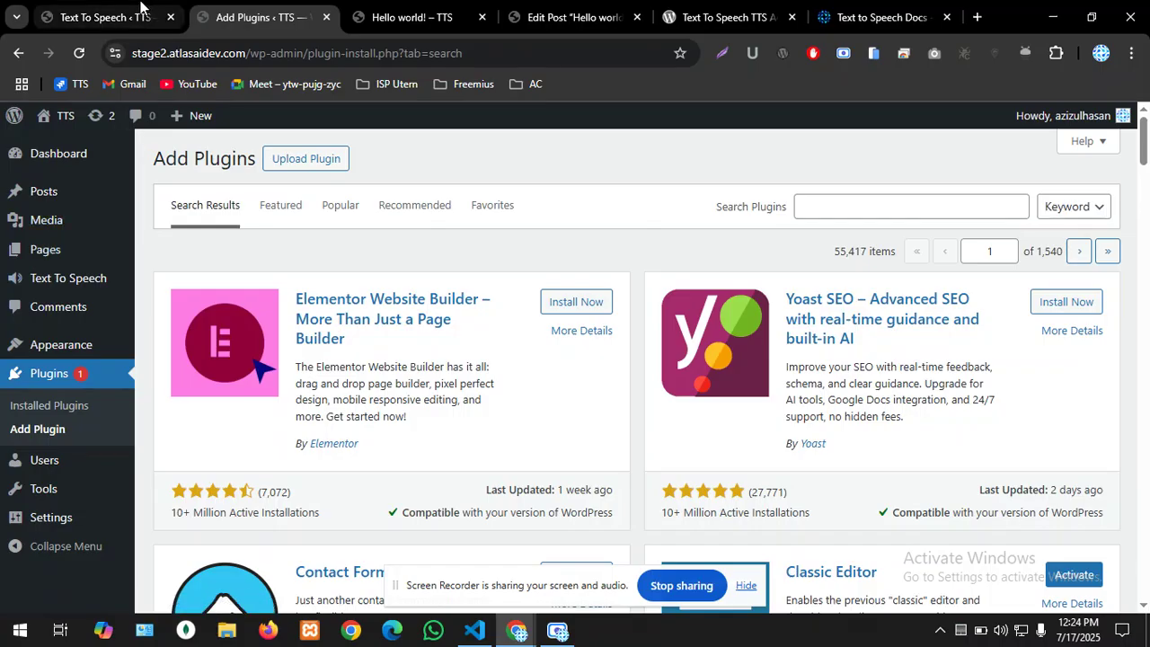
# - Open the Text To Speech TTS settings and locate the Allow Listening For Post Type option
pyautogui.click(144, 9)
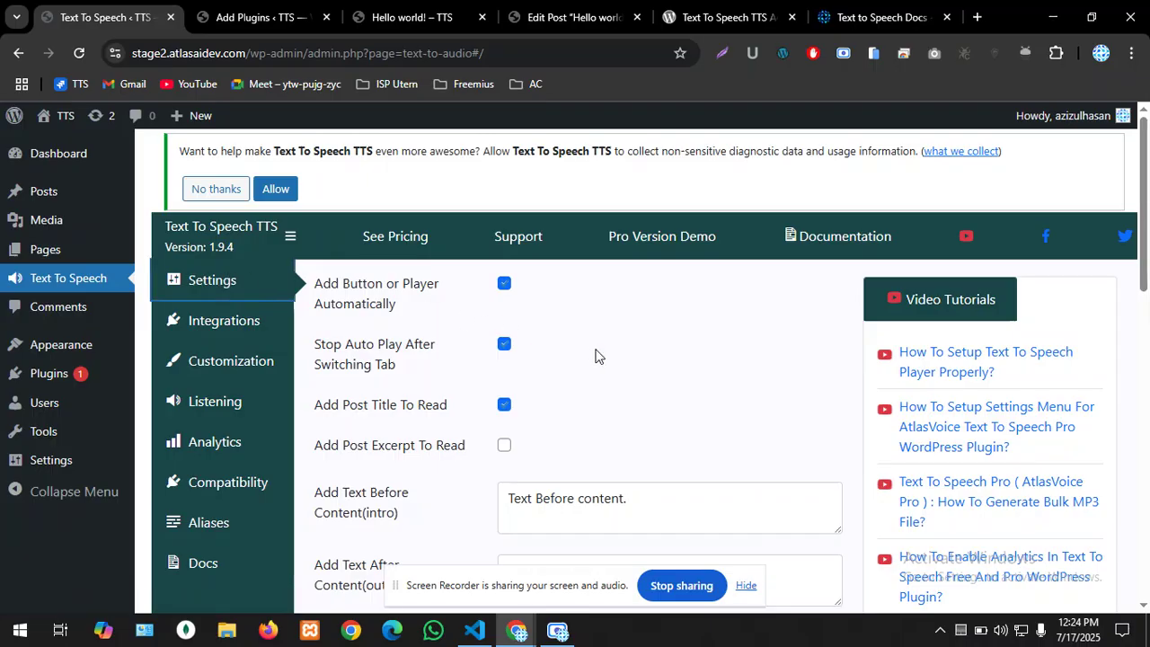
pyautogui.scroll(-1, 594, 355)
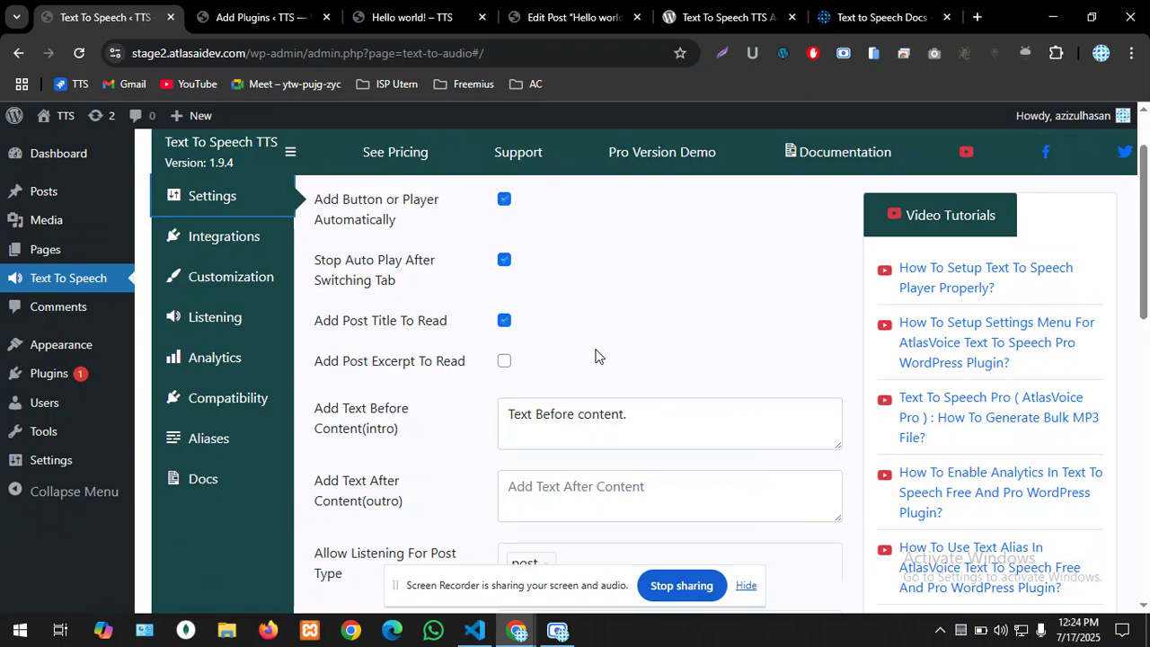
pyautogui.scroll(-3, 594, 356)
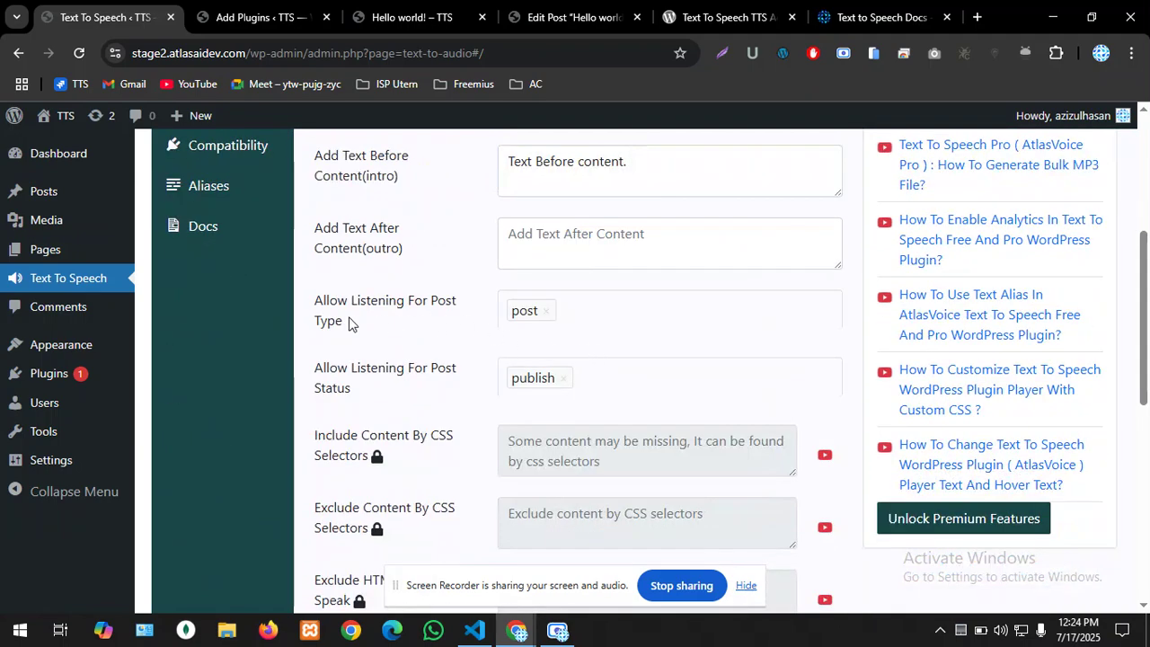
pyautogui.moveTo(312, 306)
pyautogui.mouseDown()
pyautogui.moveTo(451, 312)
pyautogui.moveTo(429, 322)
pyautogui.mouseUp()
pyautogui.click(427, 322)
# - Review the post types allowed for listening, confirming posts with publish status
pyautogui.click(584, 317)
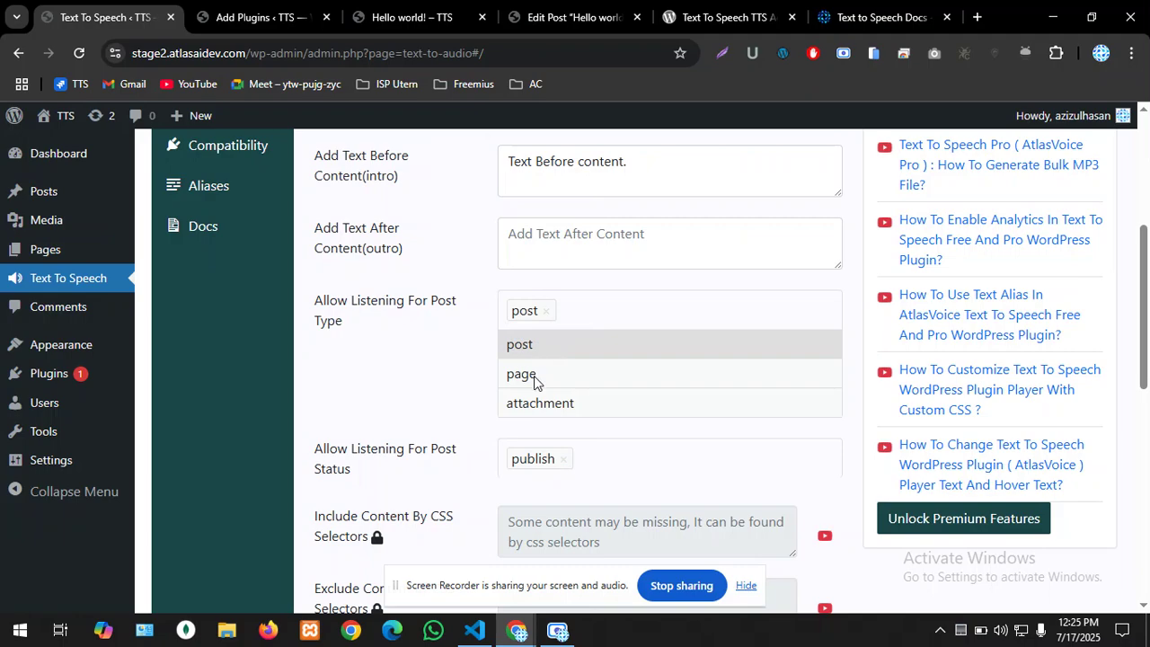
pyautogui.scroll(1, 435, 348)
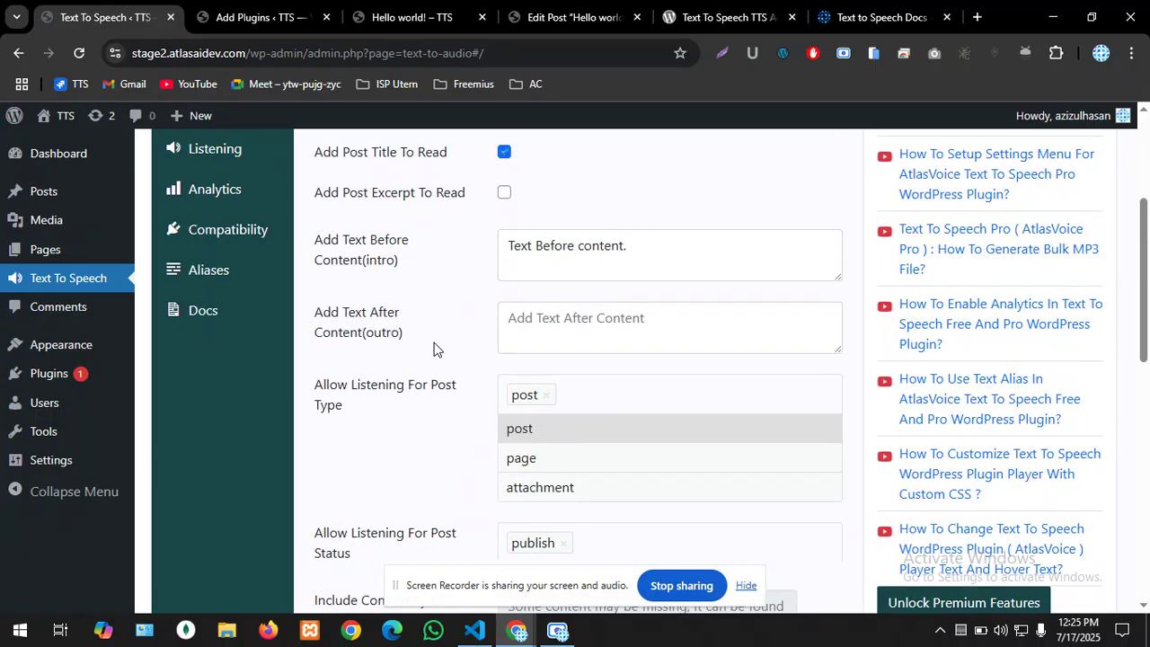
pyautogui.scroll(2, 434, 348)
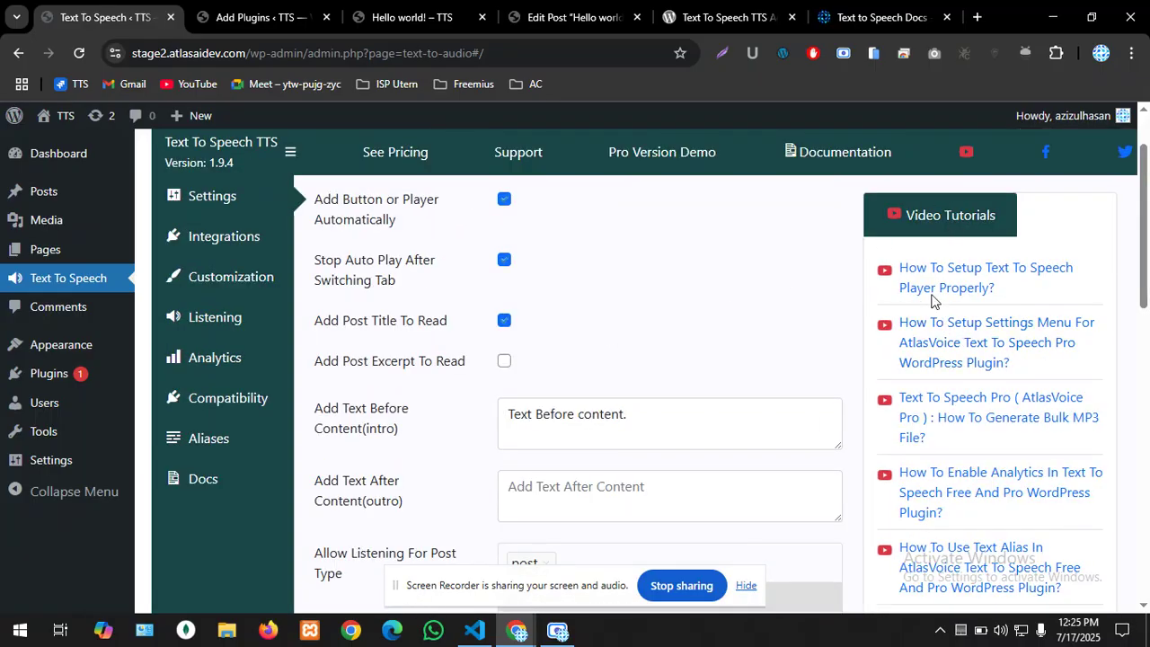
pyautogui.scroll(-1, 898, 378)
pyautogui.scroll(-2, 942, 444)
pyautogui.scroll(3, 959, 444)
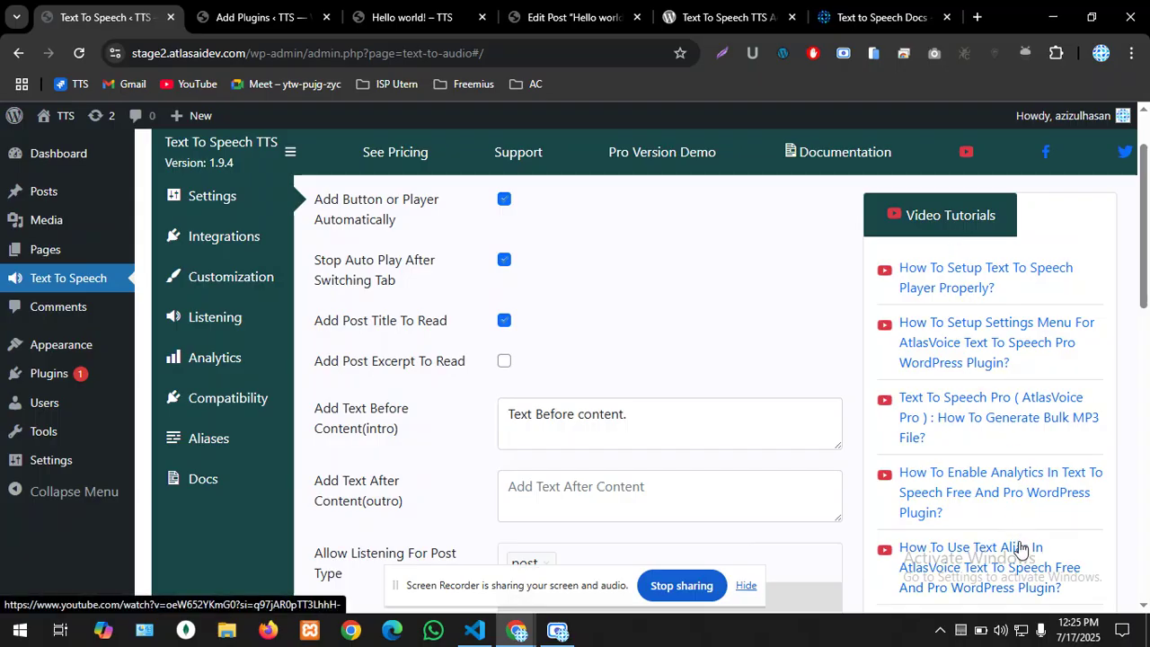
pyautogui.scroll(-2, 1009, 526)
pyautogui.scroll(2, 1011, 521)
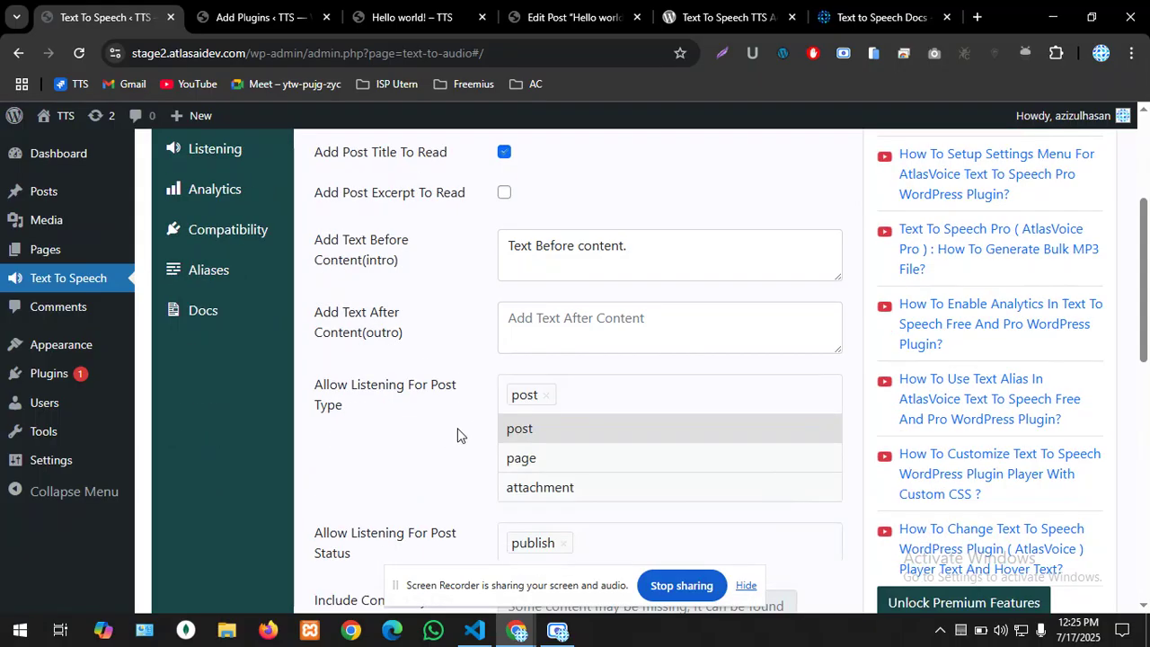
pyautogui.scroll(-2, 445, 453)
pyautogui.click(507, 400)
pyautogui.scroll(3, 469, 429)
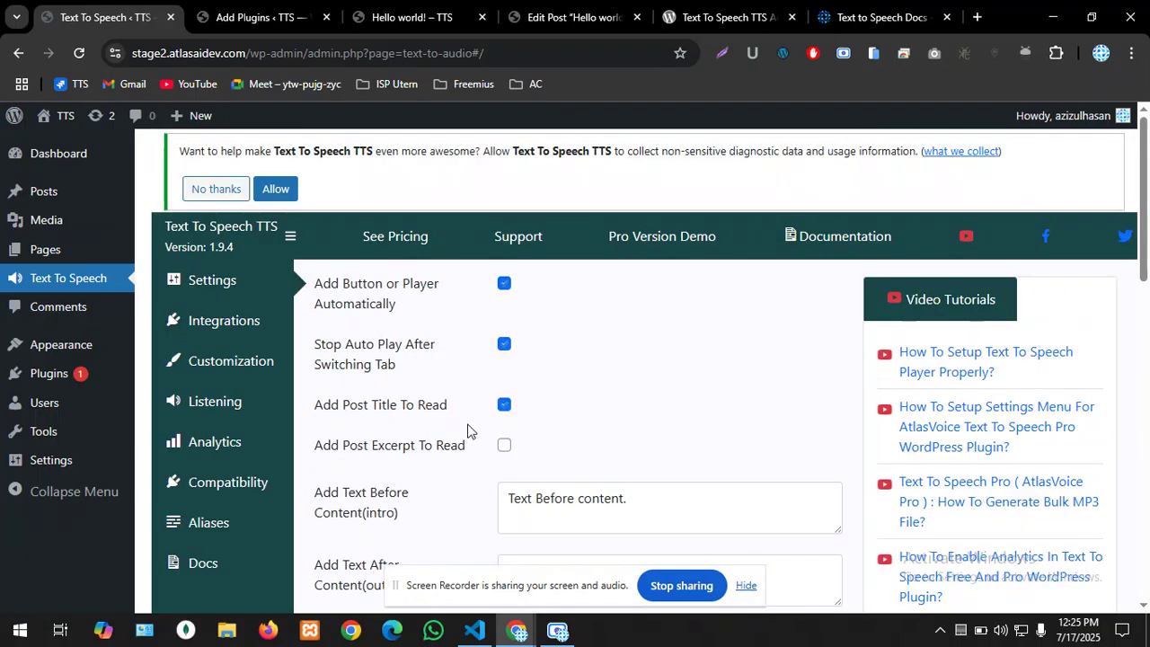
# - Open the plugin's Integrations page, then its player Customization settings
pyautogui.click(232, 324)
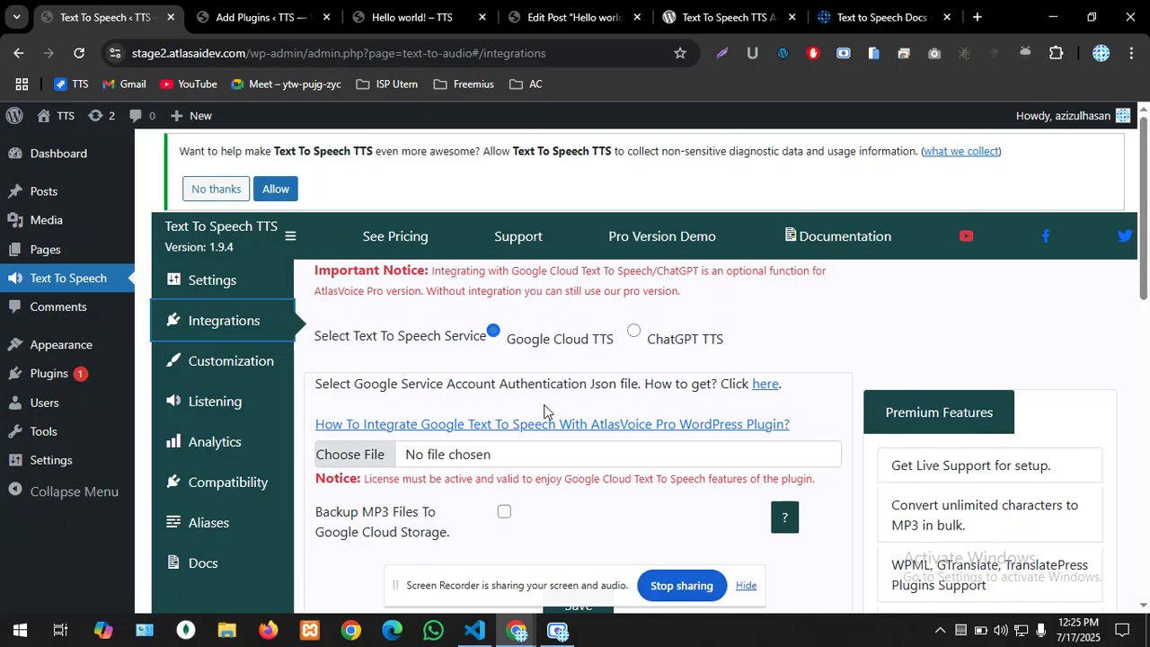
pyautogui.click(209, 367)
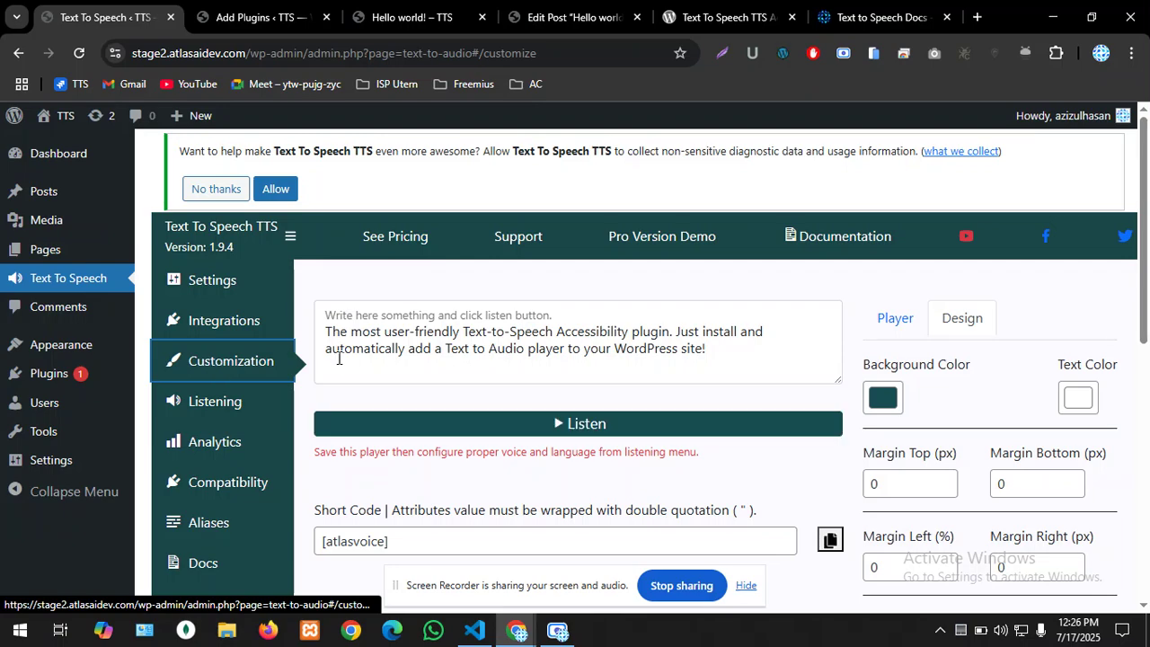
pyautogui.click(894, 319)
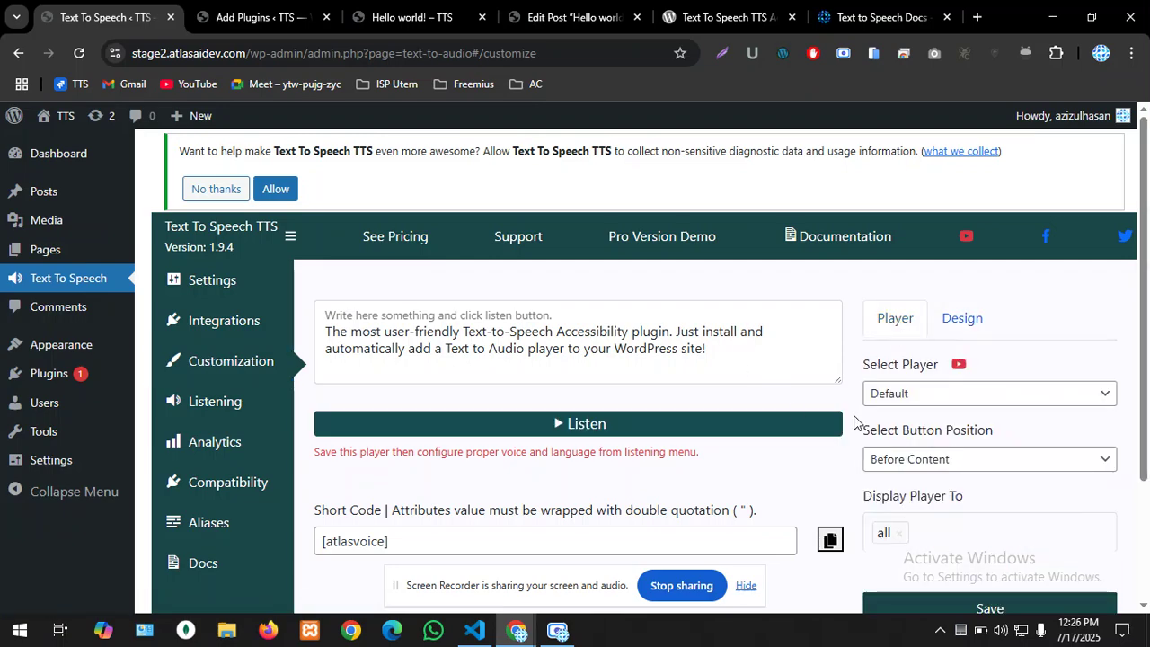
pyautogui.scroll(-2, 864, 402)
pyautogui.scroll(1, 860, 395)
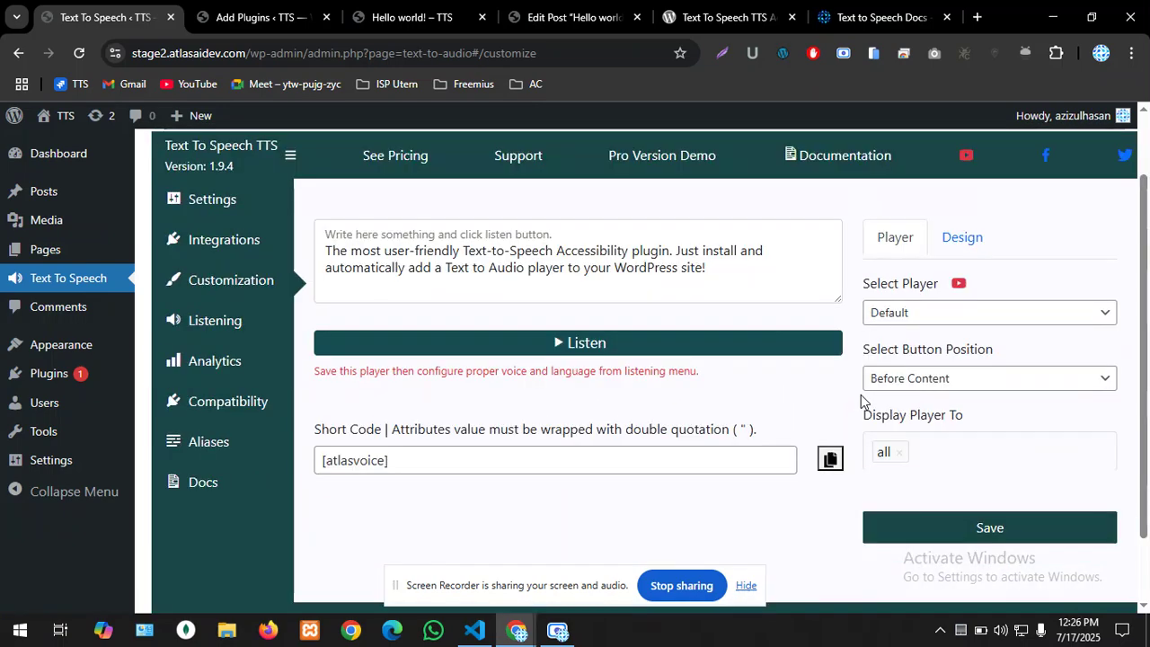
# - Keep the Default player type and the Before Content button position
pyautogui.click(938, 314)
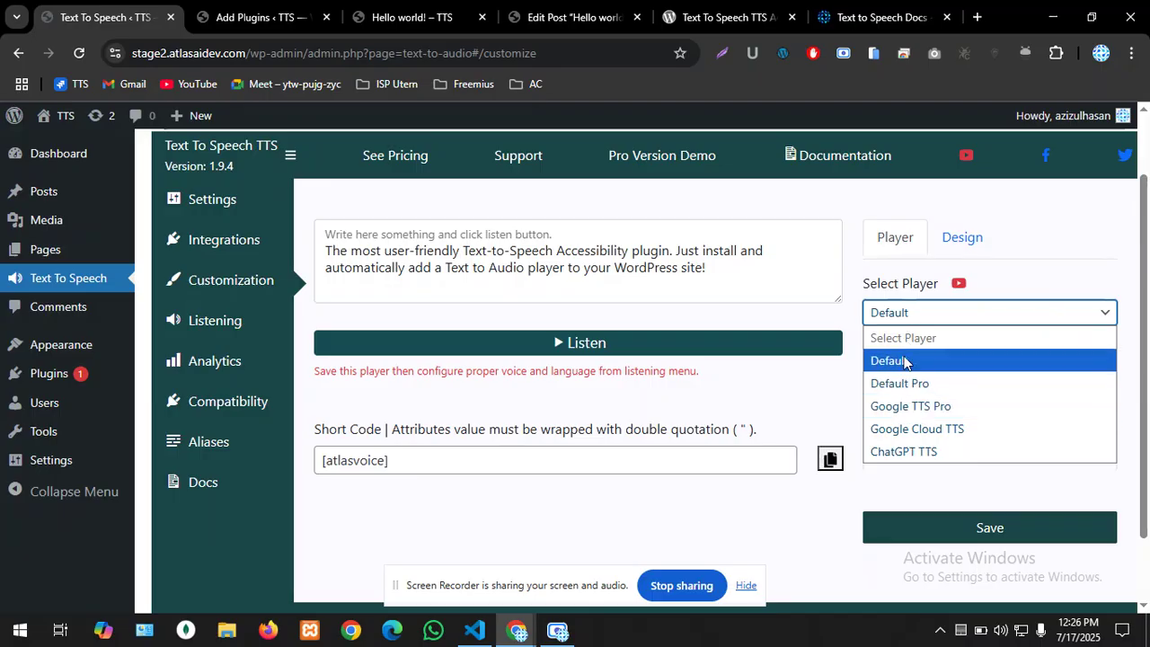
pyautogui.click(846, 380)
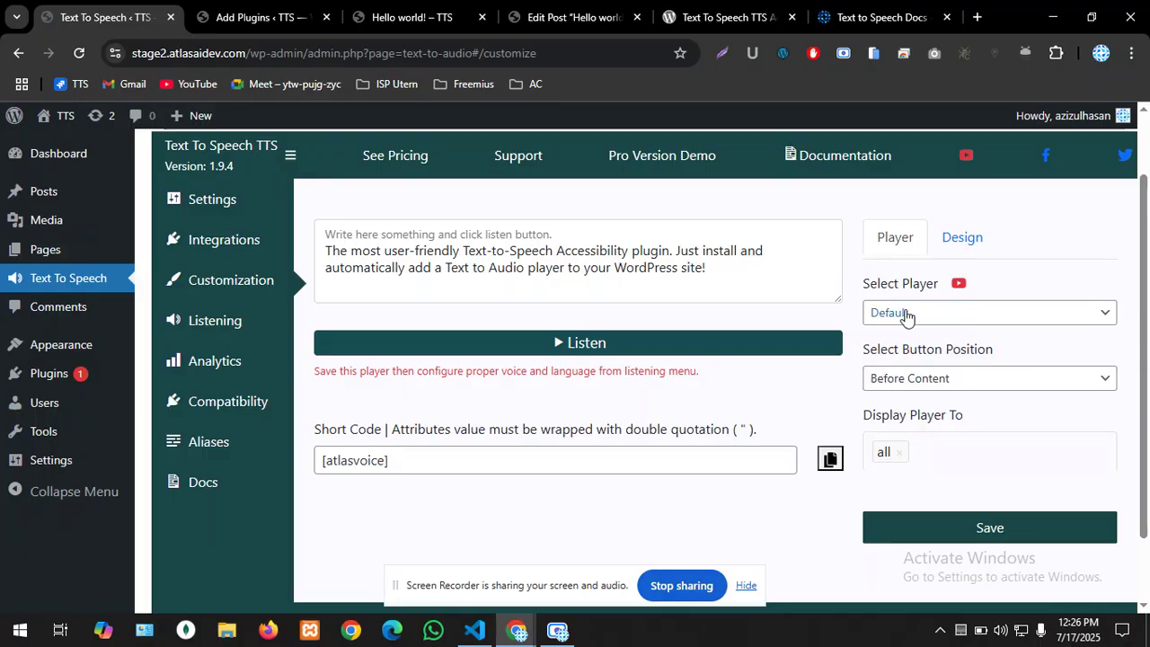
pyautogui.click(934, 378)
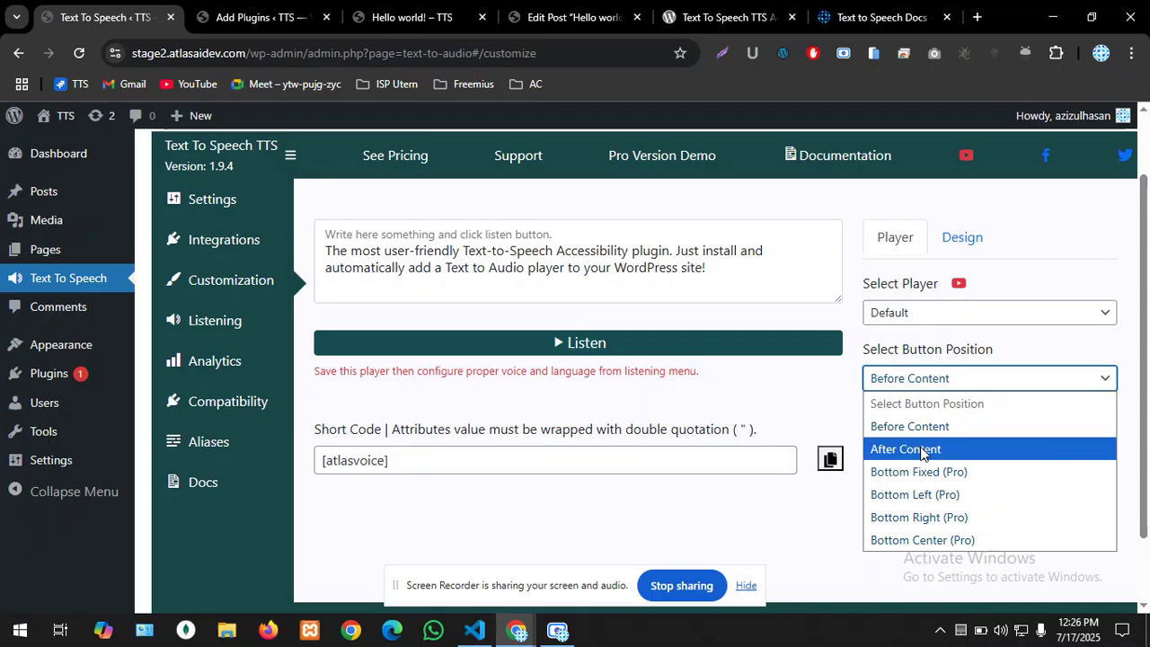
pyautogui.click(892, 427)
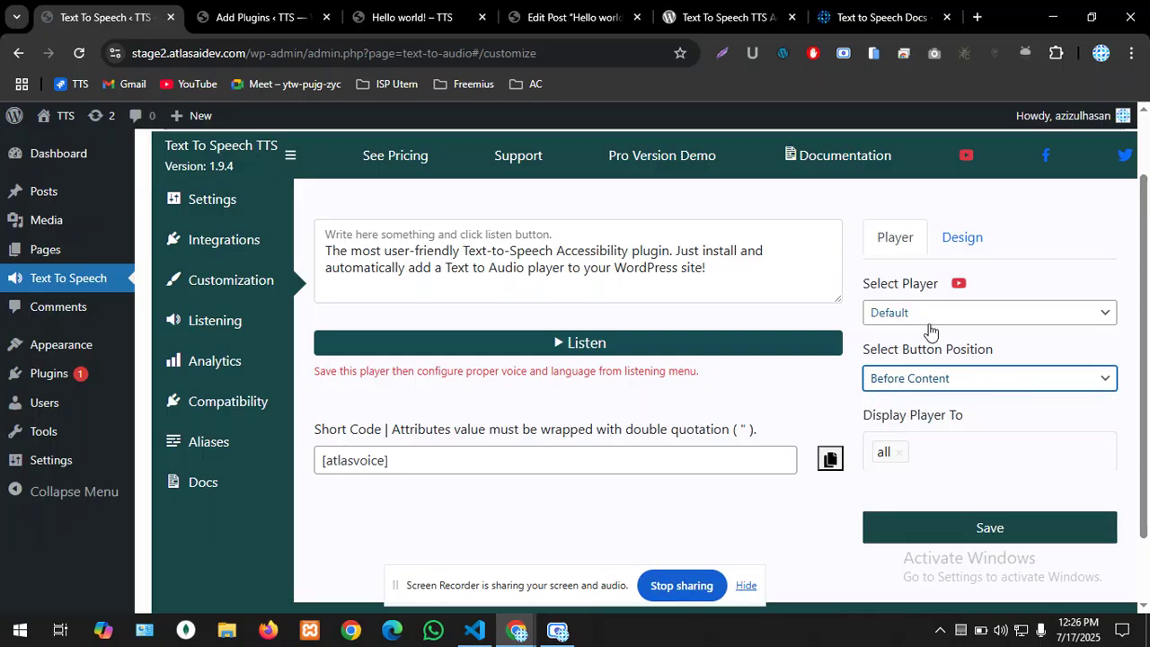
# - Set the Listen button background to light cyan and keep its text colour white
pyautogui.click(970, 244)
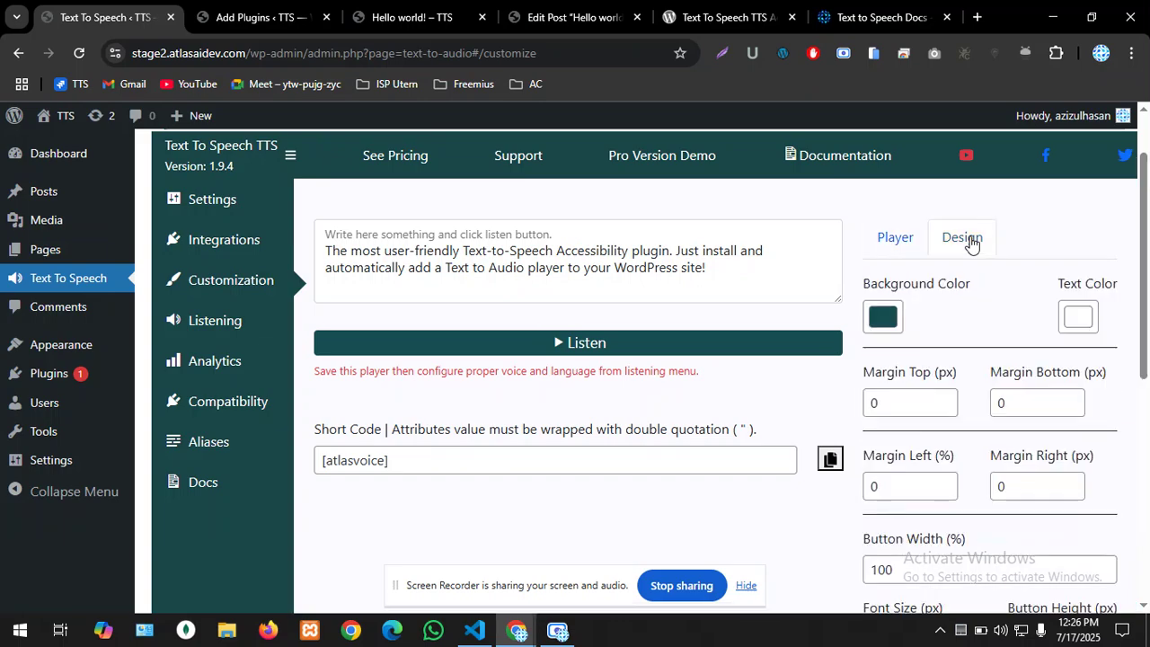
pyautogui.scroll(-1, 974, 386)
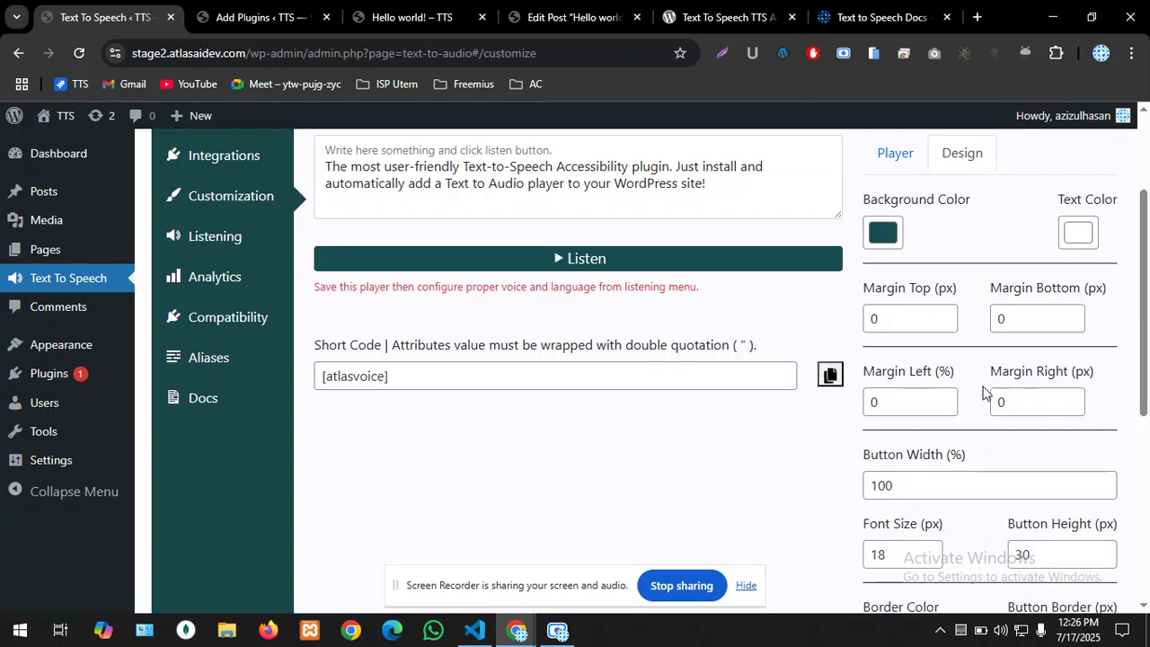
pyautogui.scroll(1, 969, 379)
pyautogui.click(882, 316)
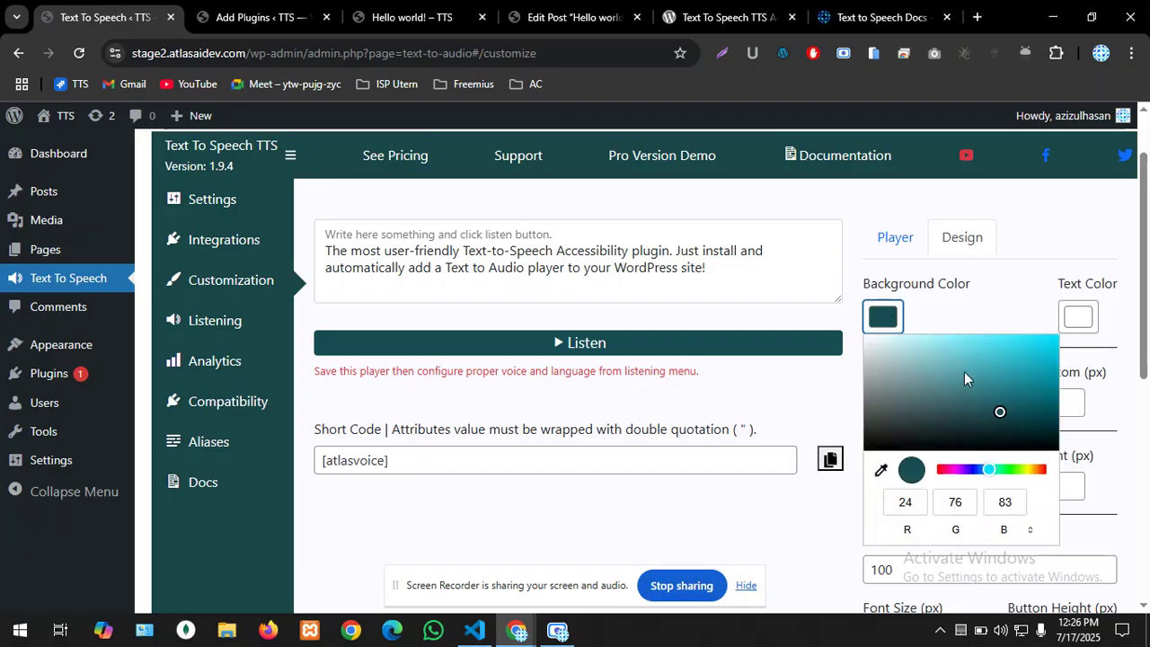
pyautogui.click(1011, 348)
pyautogui.click(776, 397)
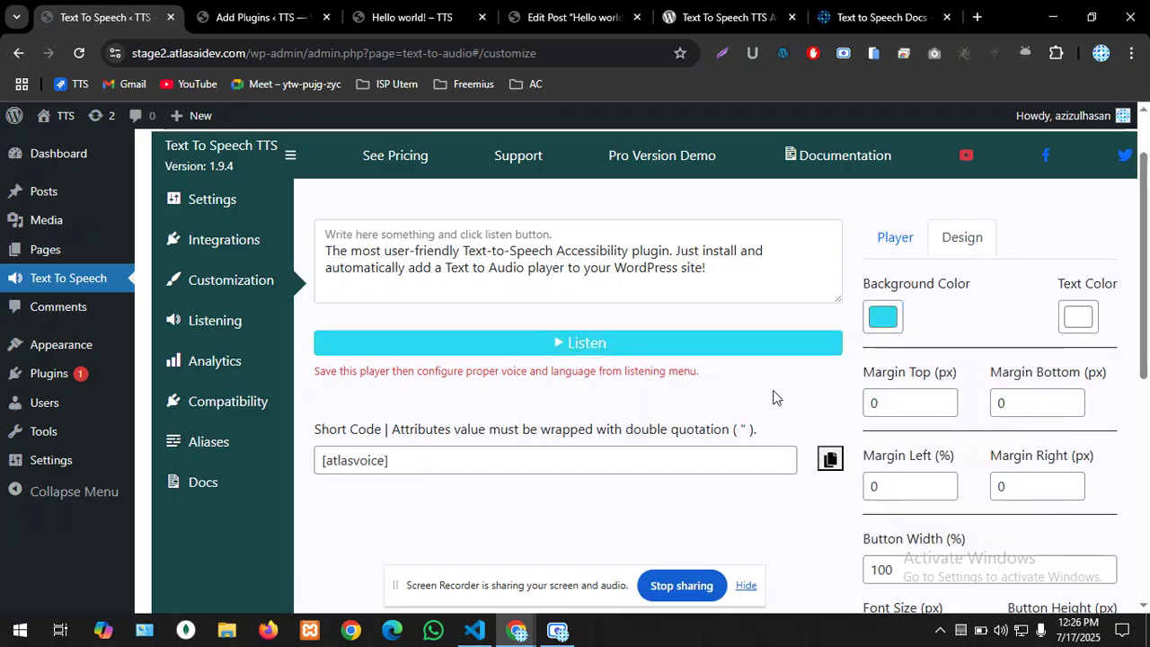
pyautogui.click(1076, 317)
pyautogui.click(945, 372)
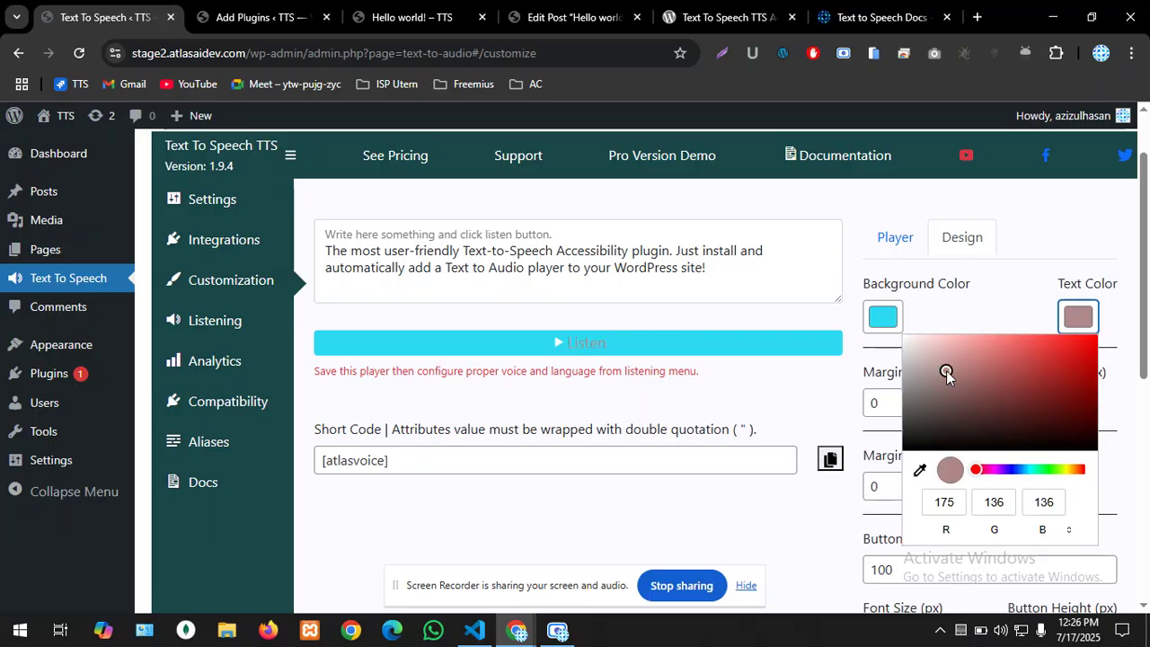
pyautogui.moveTo(946, 371)
pyautogui.mouseDown()
pyautogui.moveTo(904, 470)
pyautogui.moveTo(904, 338)
pyautogui.mouseUp()
pyautogui.click(800, 398)
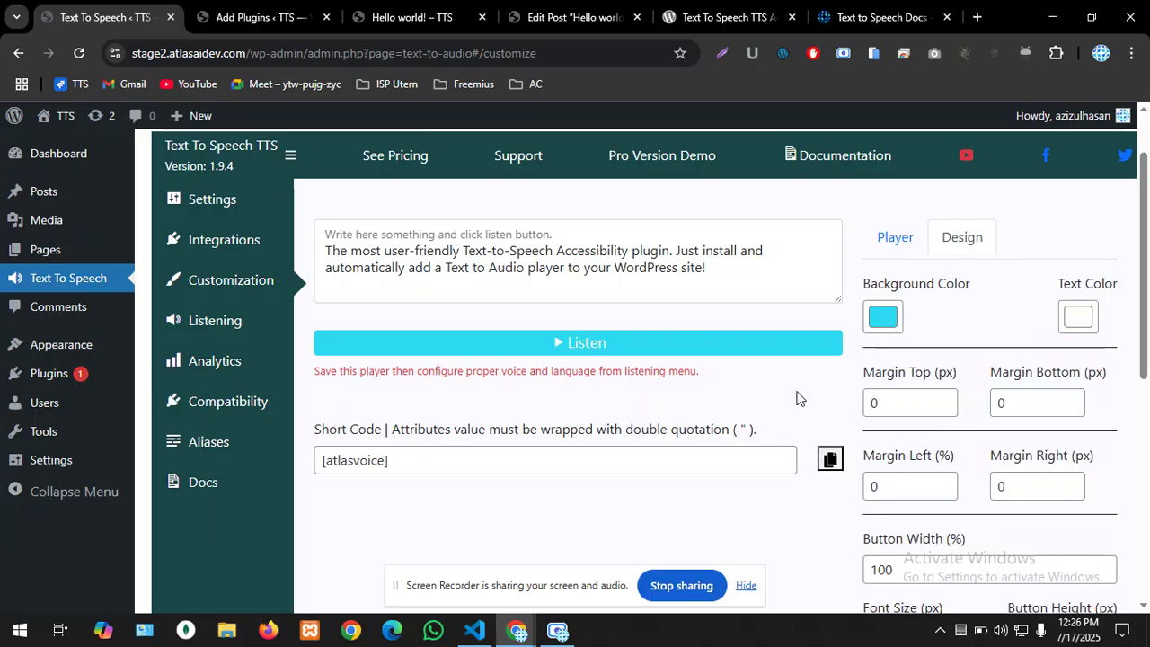
# - Check the top margin and Custom CSS fields, then return to the Player options
pyautogui.click(910, 399)
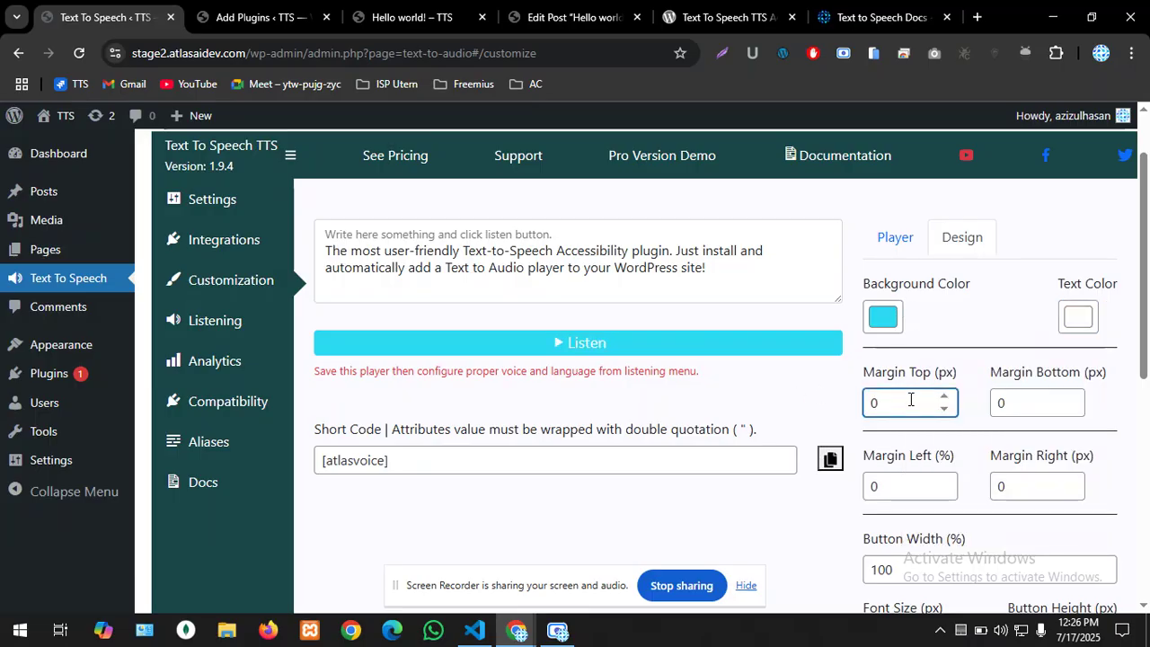
pyautogui.scroll(-1, 1035, 393)
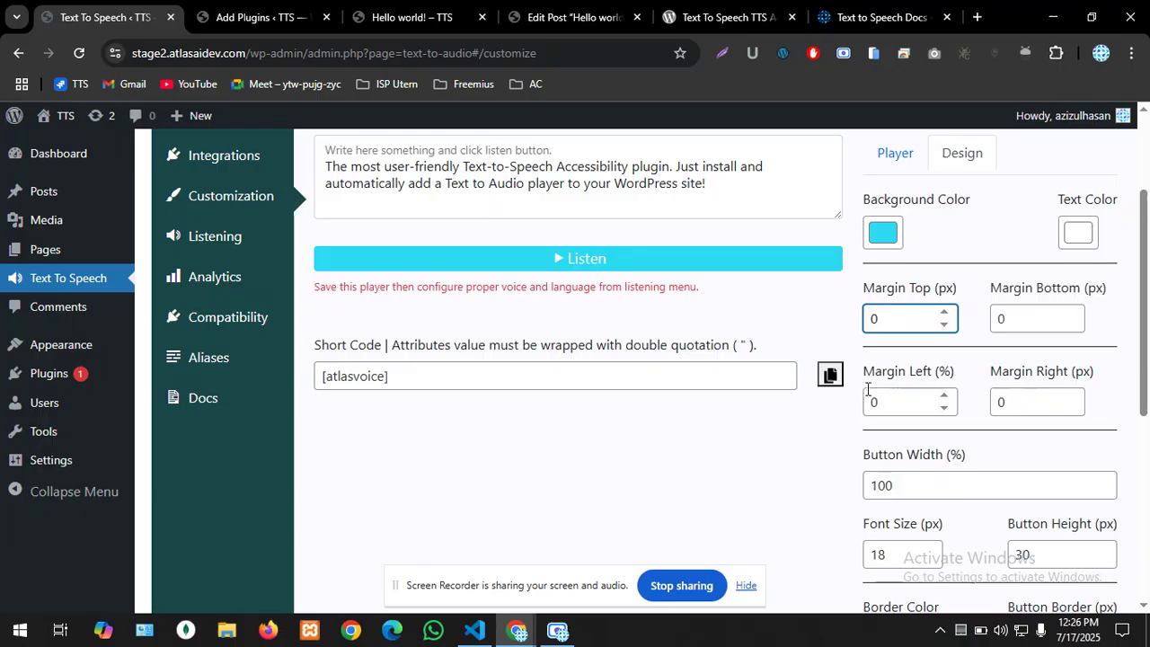
pyautogui.scroll(-2, 996, 440)
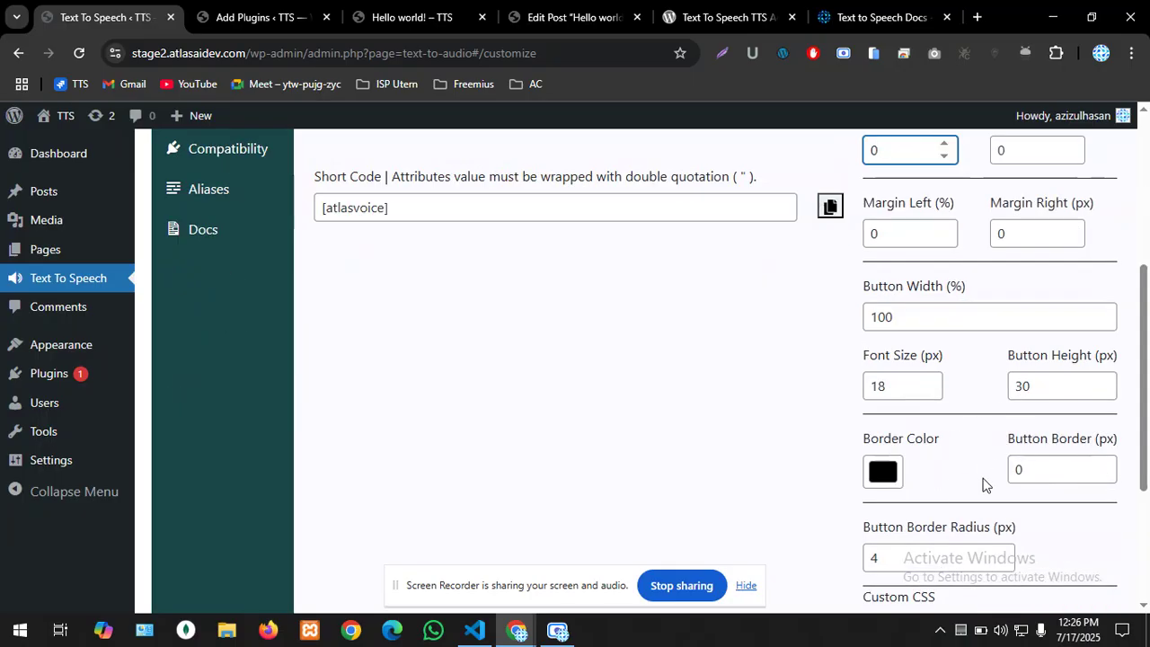
pyautogui.scroll(-2, 985, 485)
pyautogui.click(938, 455)
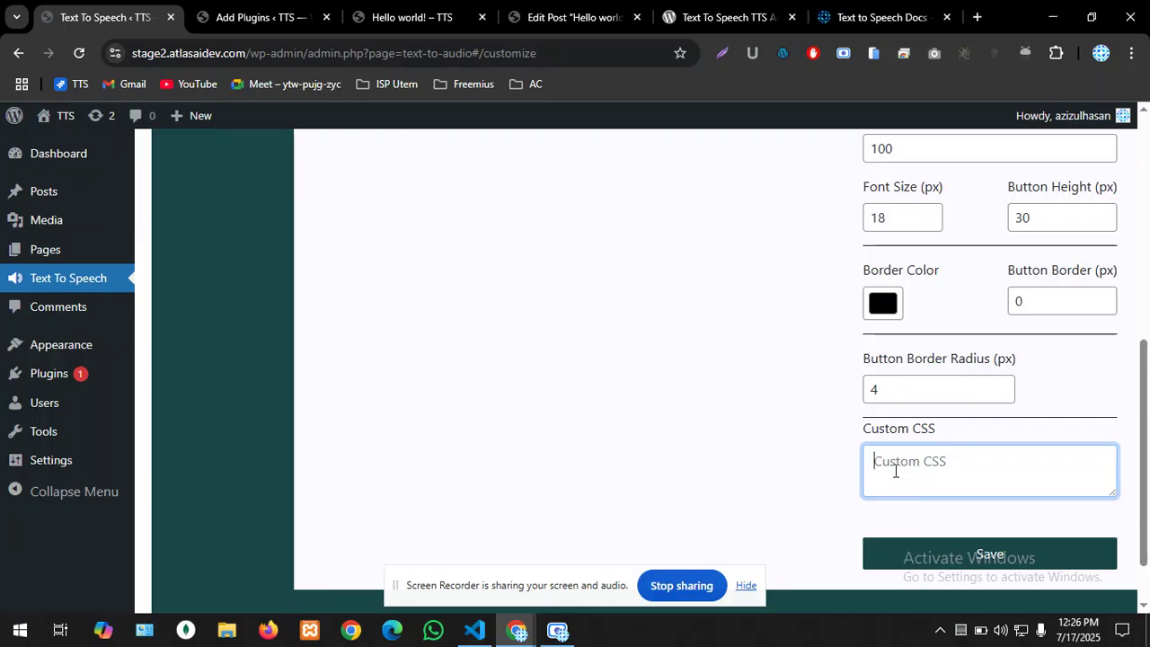
pyautogui.scroll(4, 895, 467)
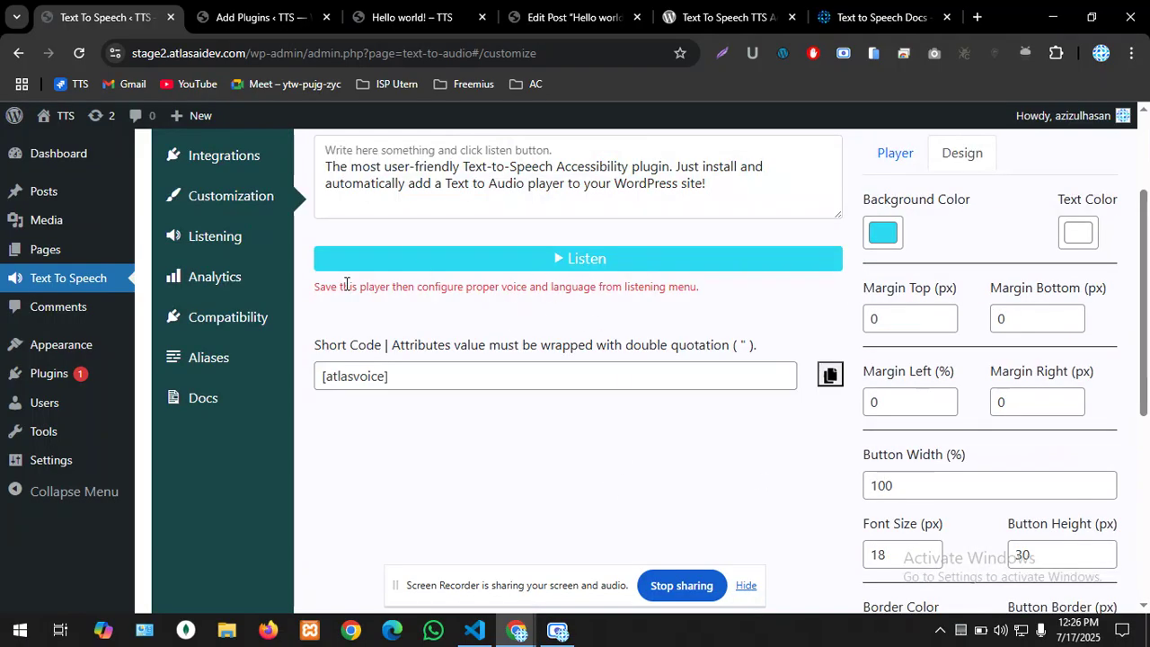
pyautogui.scroll(2, 361, 312)
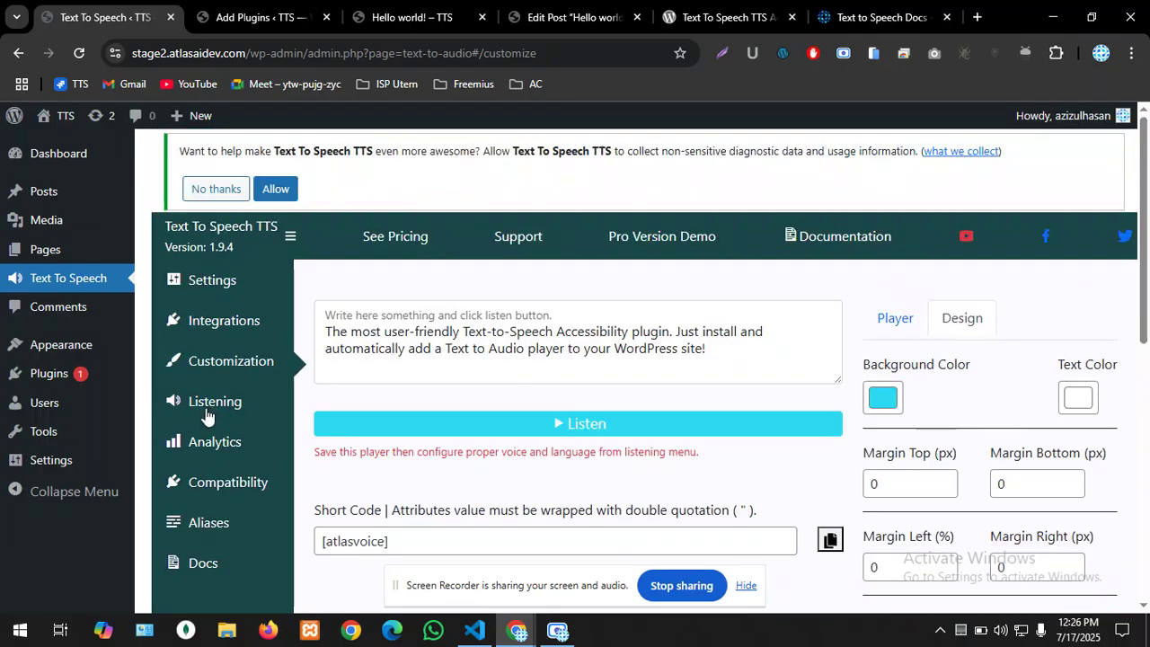
pyautogui.click(893, 320)
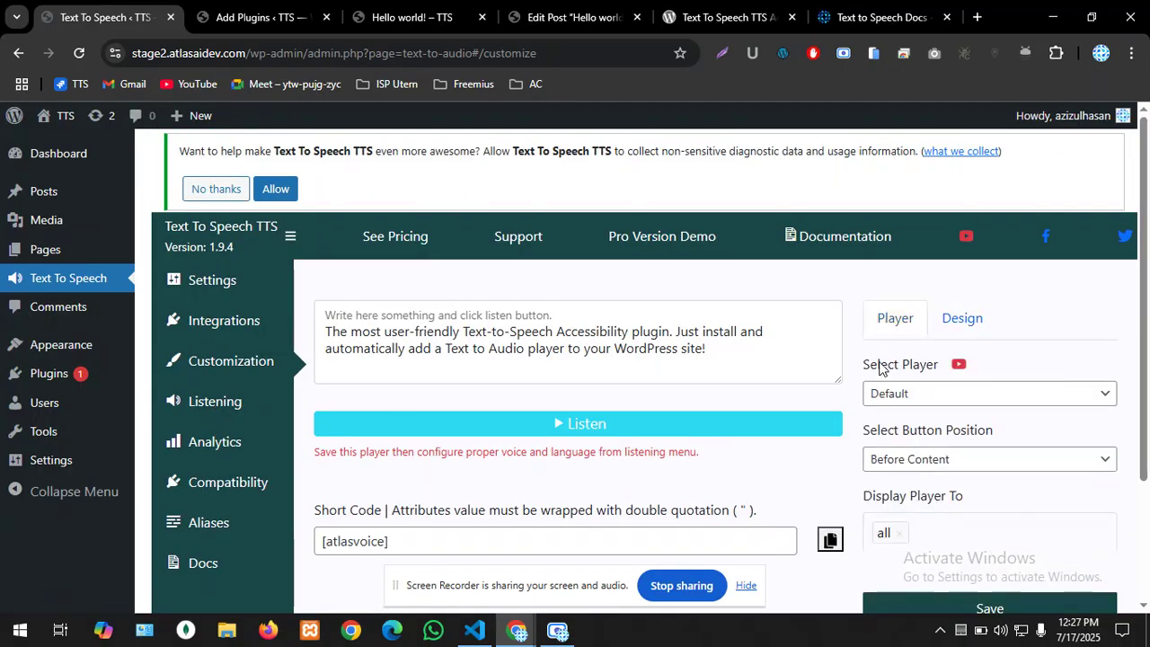
pyautogui.scroll(-1, 880, 368)
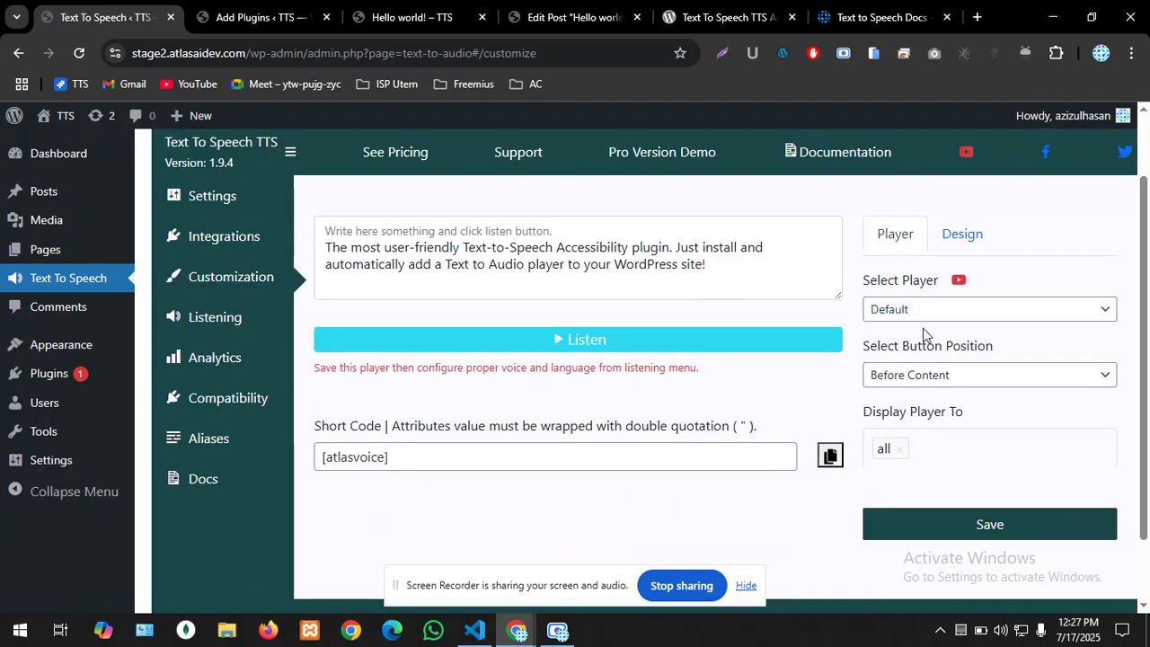
# - Review the Listening voice settings, then view the Analytics summary of 9 posts and 121 player inits
pyautogui.click(220, 319)
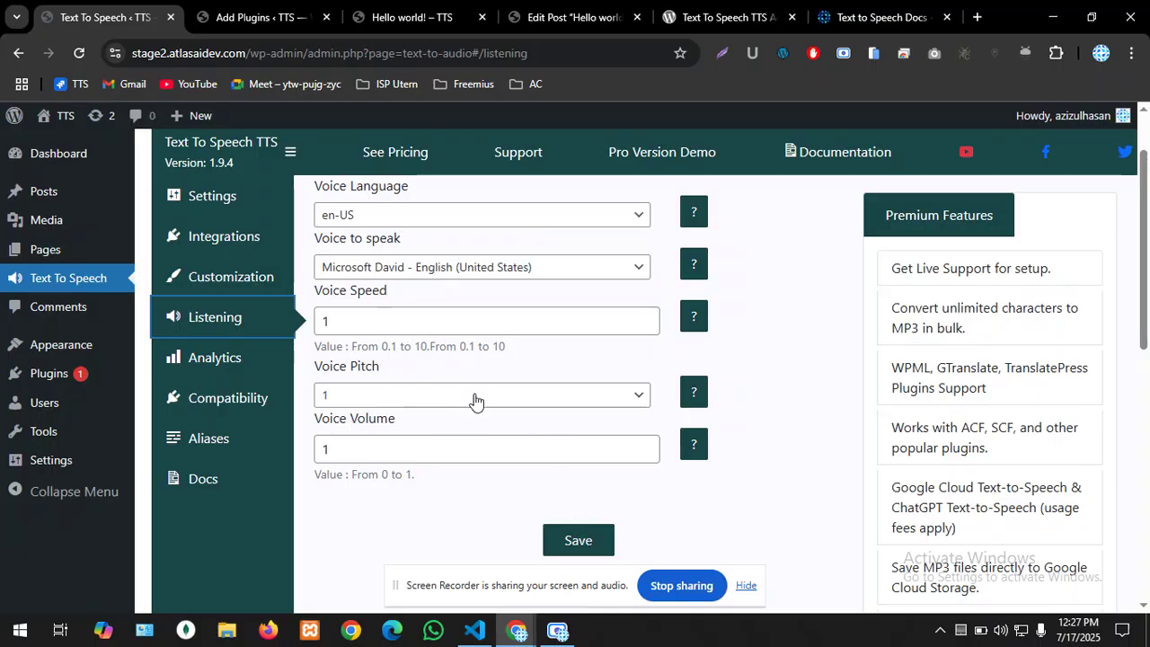
pyautogui.click(234, 359)
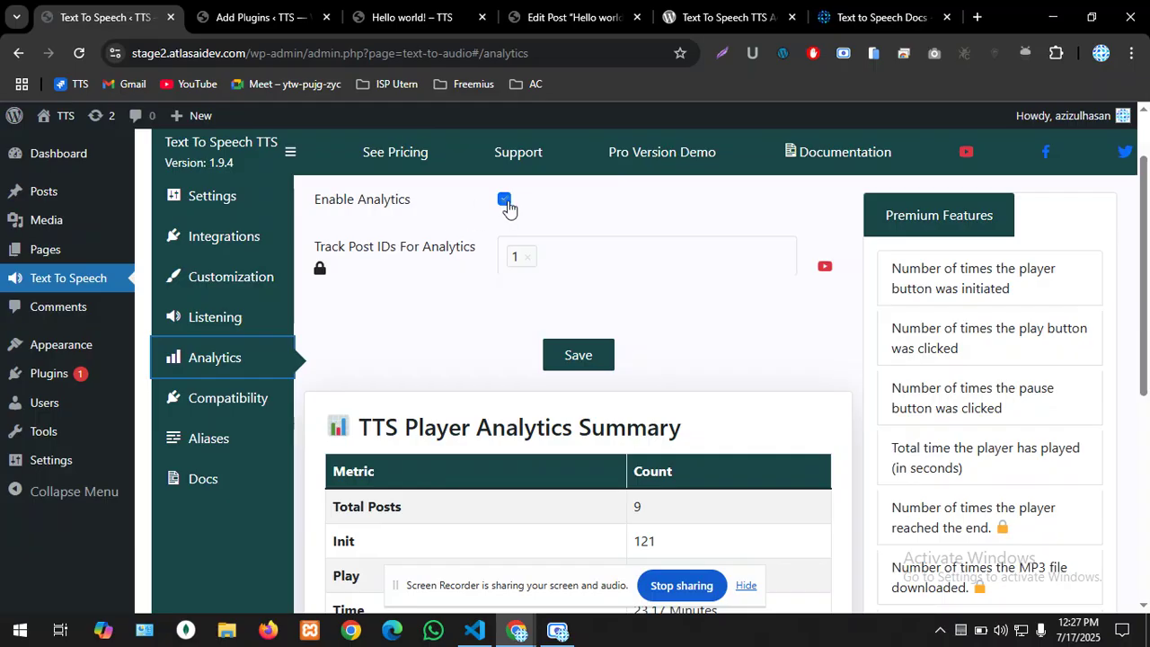
# - List the posts available in Track Post IDs, then view the Compatibility settings
pyautogui.click(562, 256)
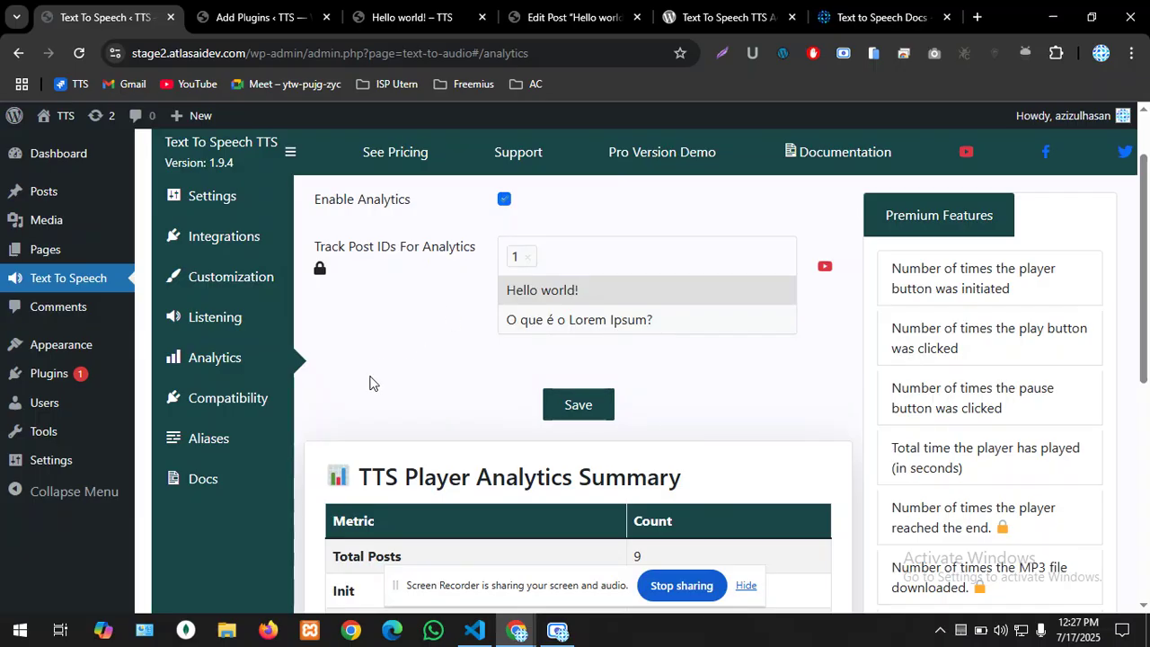
pyautogui.click(235, 401)
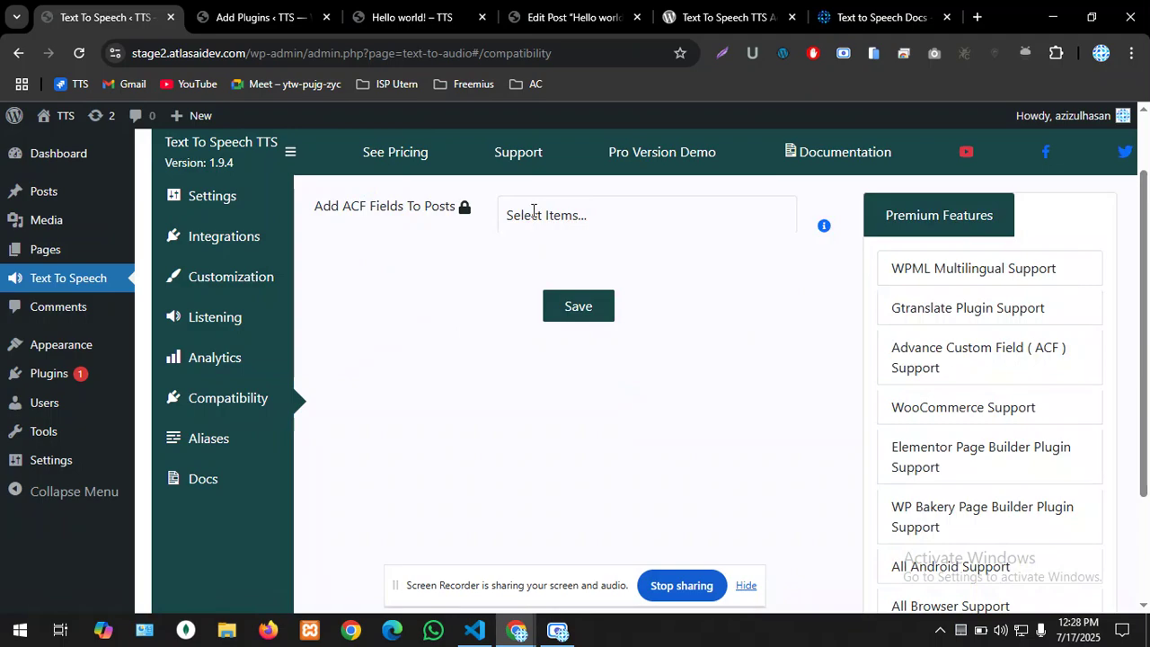
# - Inspect the Aliases page's Actual Text field, then browse the Docs FAQ questions
pyautogui.click(222, 441)
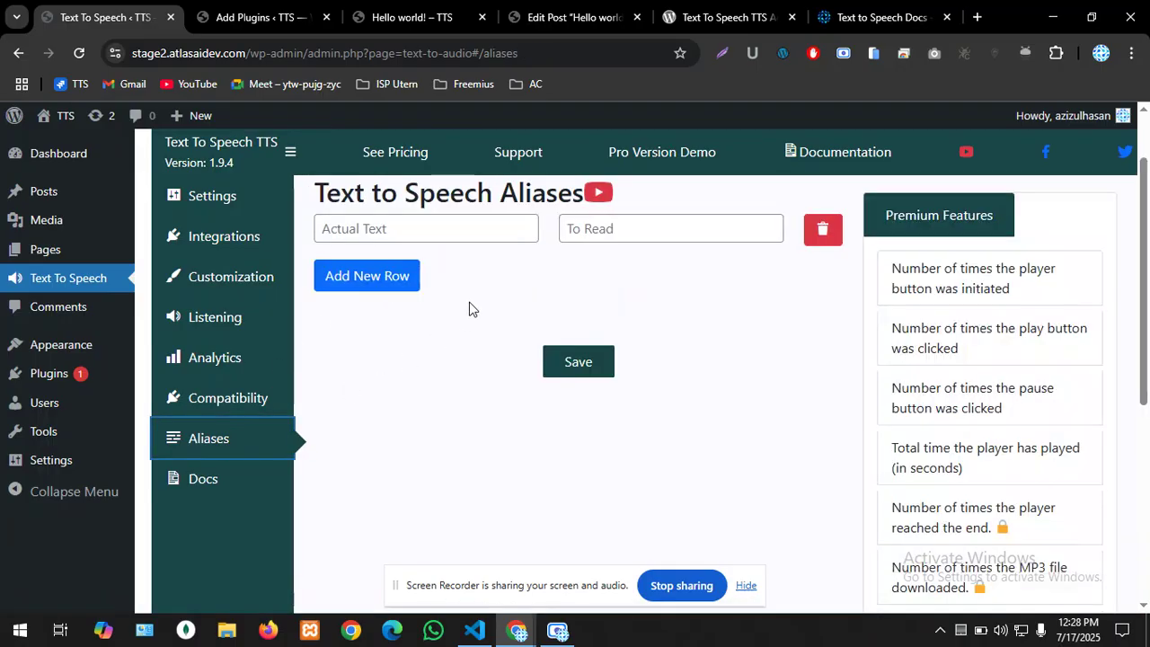
pyautogui.click(463, 235)
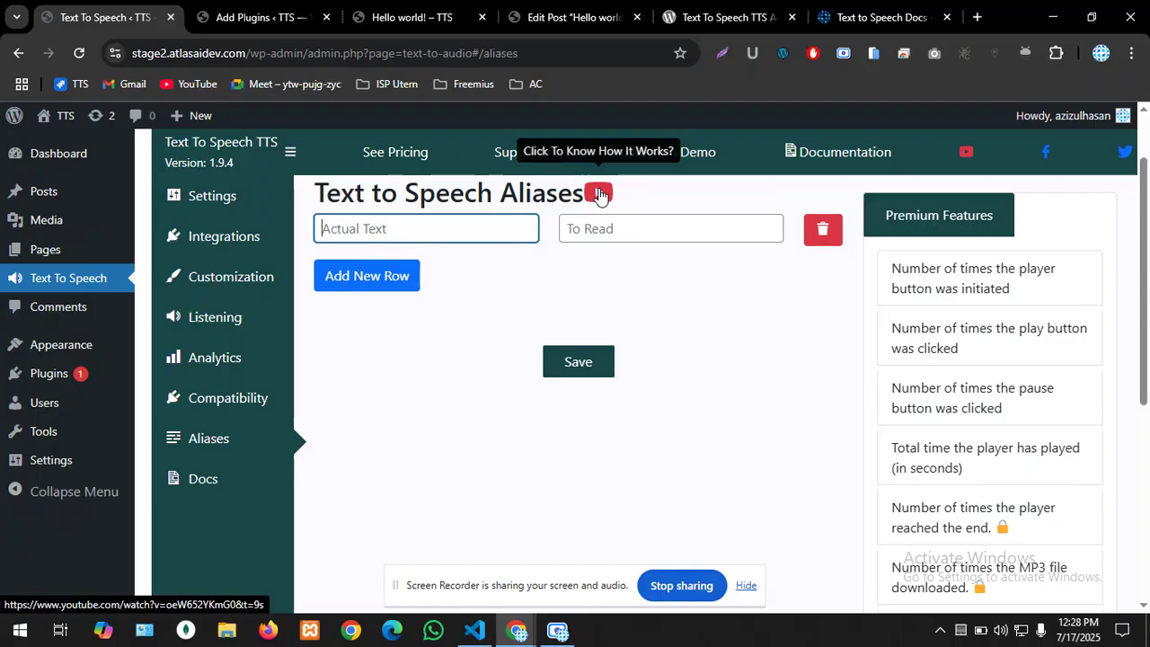
pyautogui.click(203, 478)
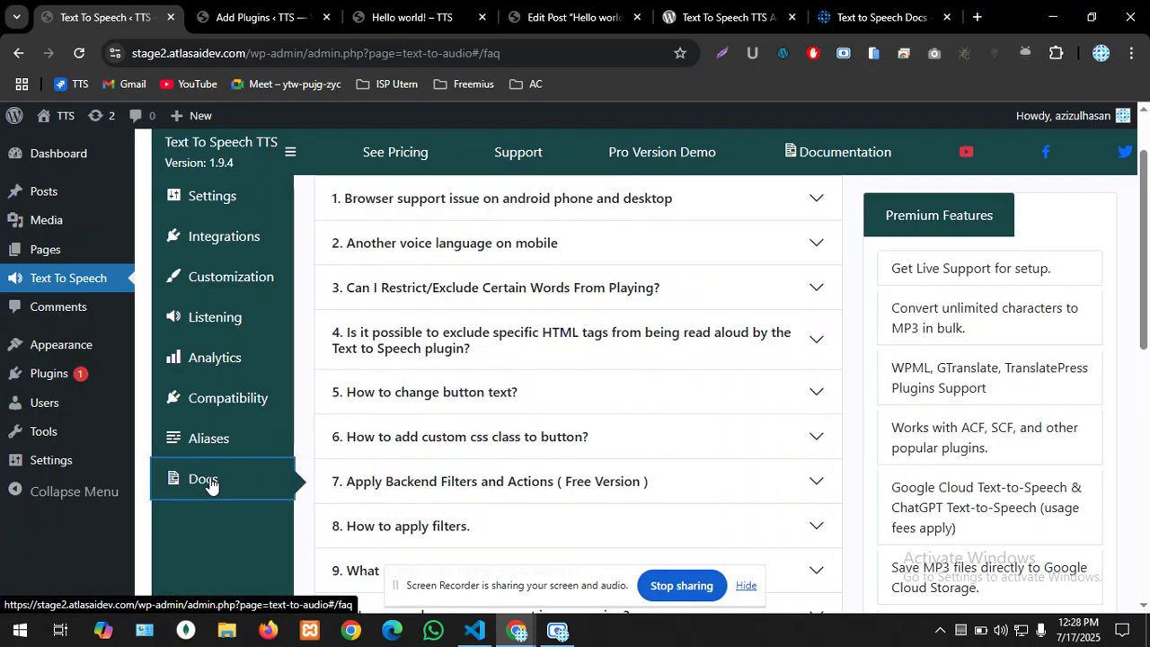
pyautogui.scroll(-1, 404, 446)
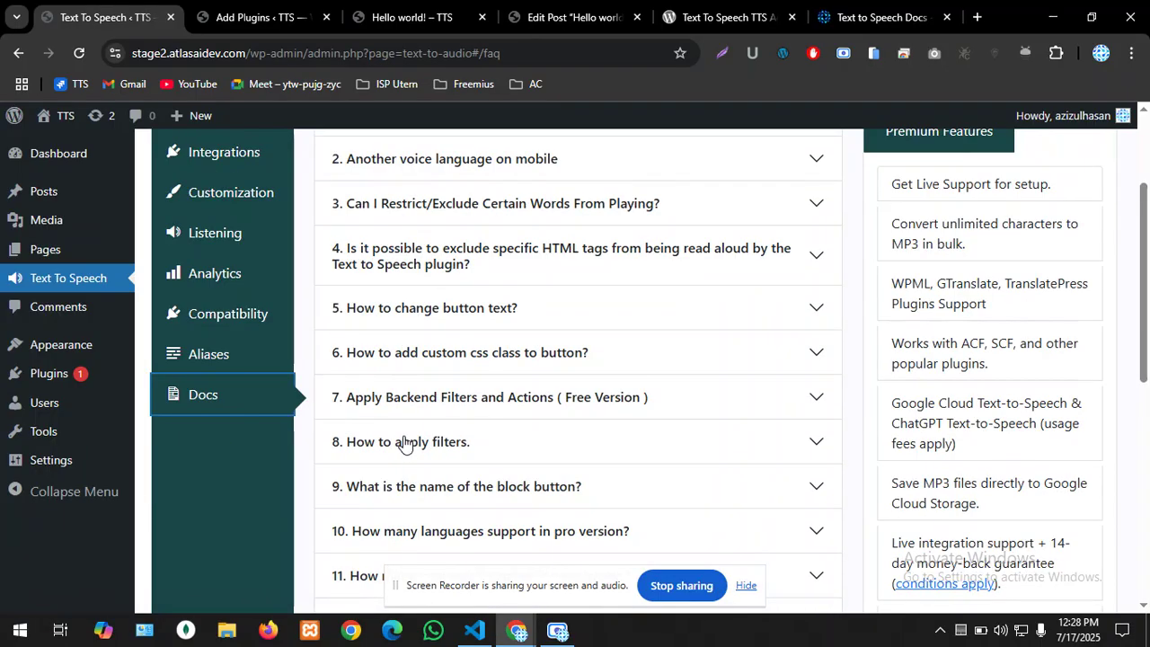
pyautogui.scroll(2, 367, 416)
pyautogui.scroll(-3, 579, 404)
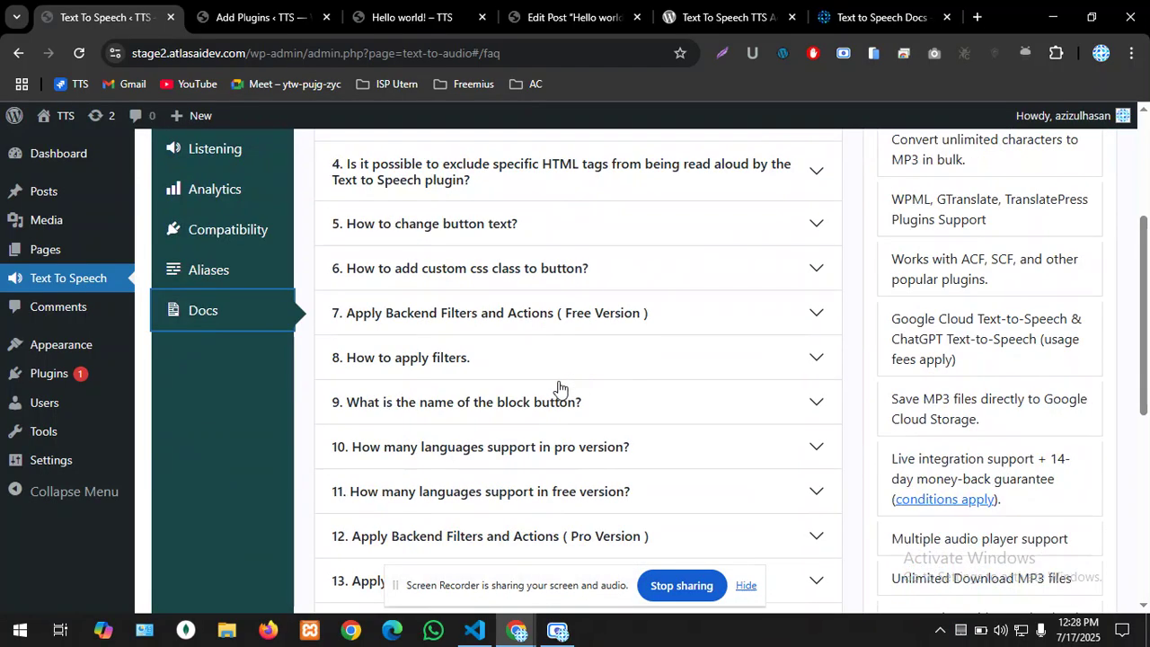
pyautogui.scroll(2, 556, 388)
pyautogui.scroll(1, 556, 388)
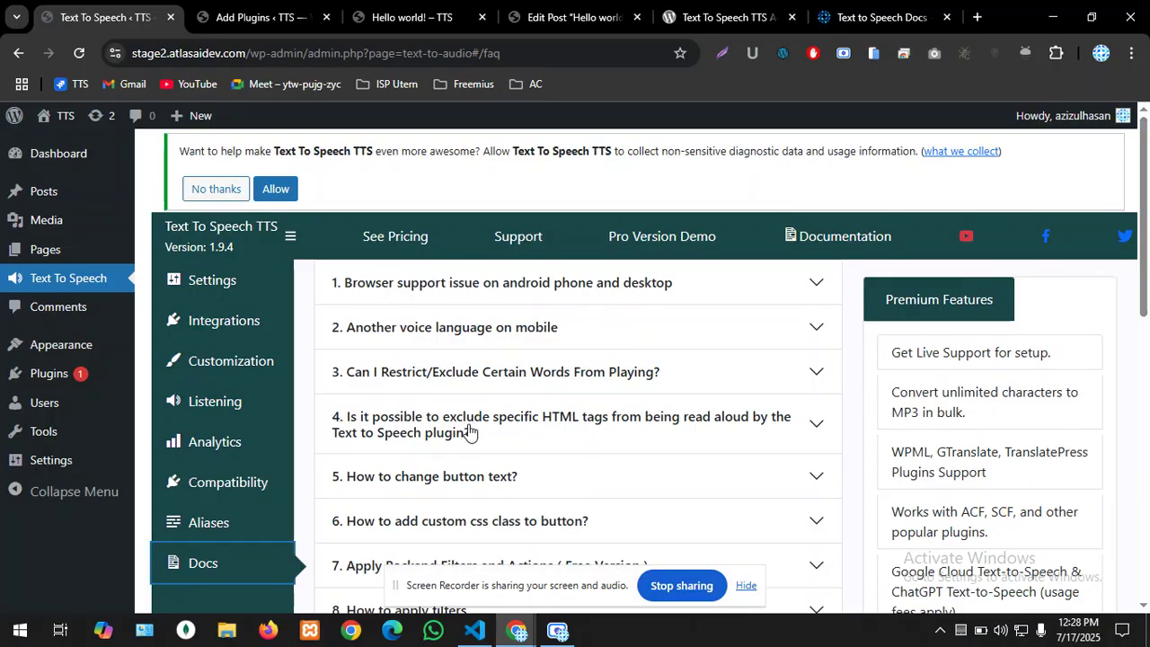
pyautogui.scroll(-2, 470, 431)
pyautogui.scroll(2, 502, 435)
pyautogui.scroll(-4, 502, 435)
pyautogui.scroll(-1, 489, 433)
pyautogui.scroll(4, 482, 432)
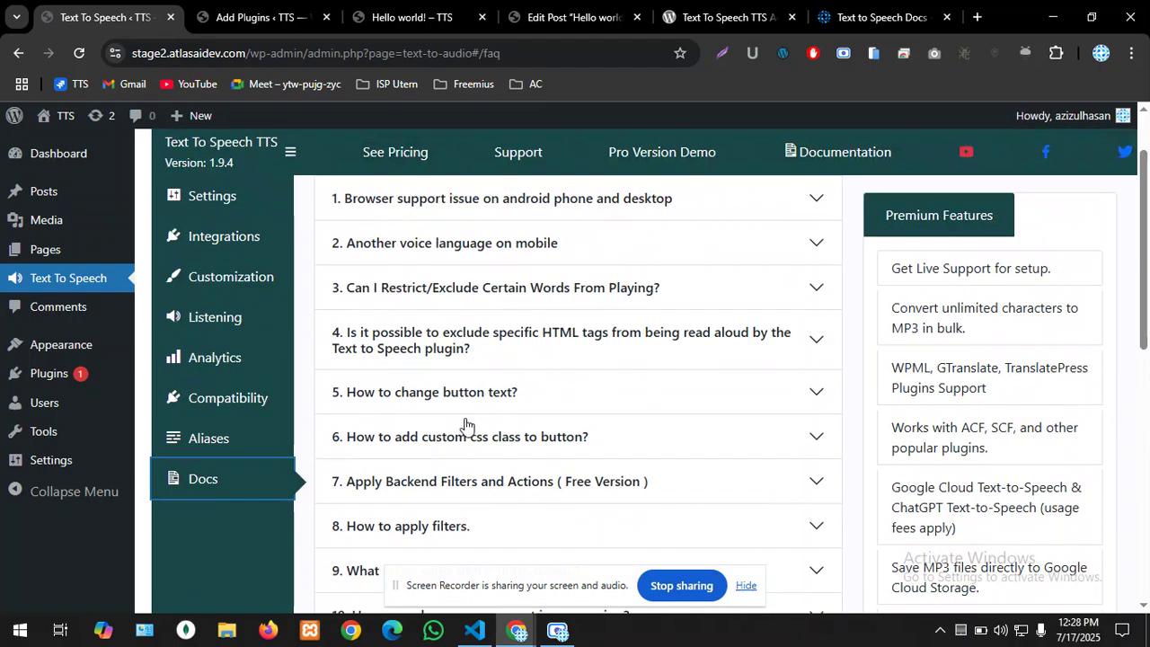
# - Reload the Hello world! post, then start and pause its Listen player
pyautogui.click(400, 9)
pyautogui.click(79, 53)
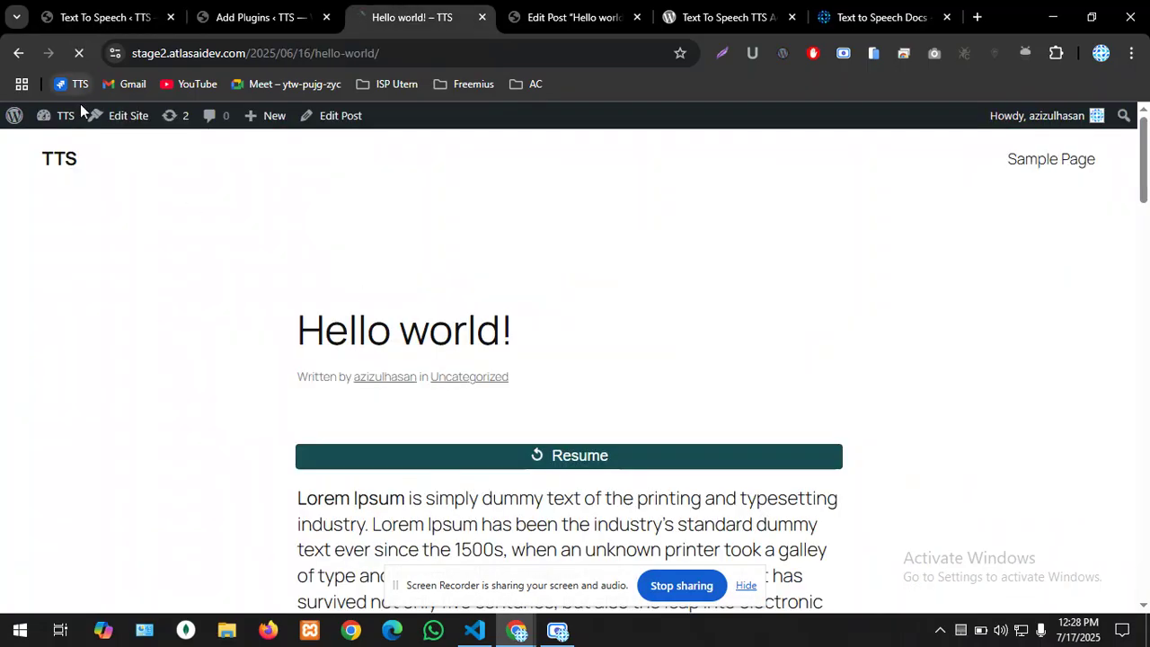
pyautogui.scroll(-3, 495, 300)
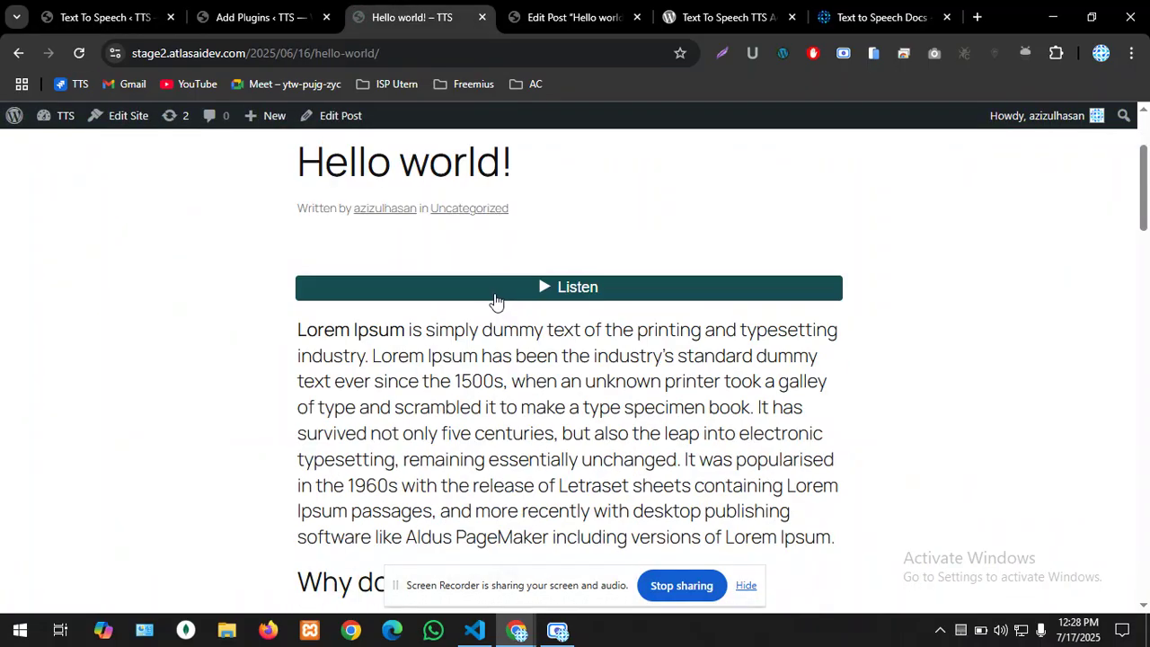
pyautogui.scroll(2, 494, 298)
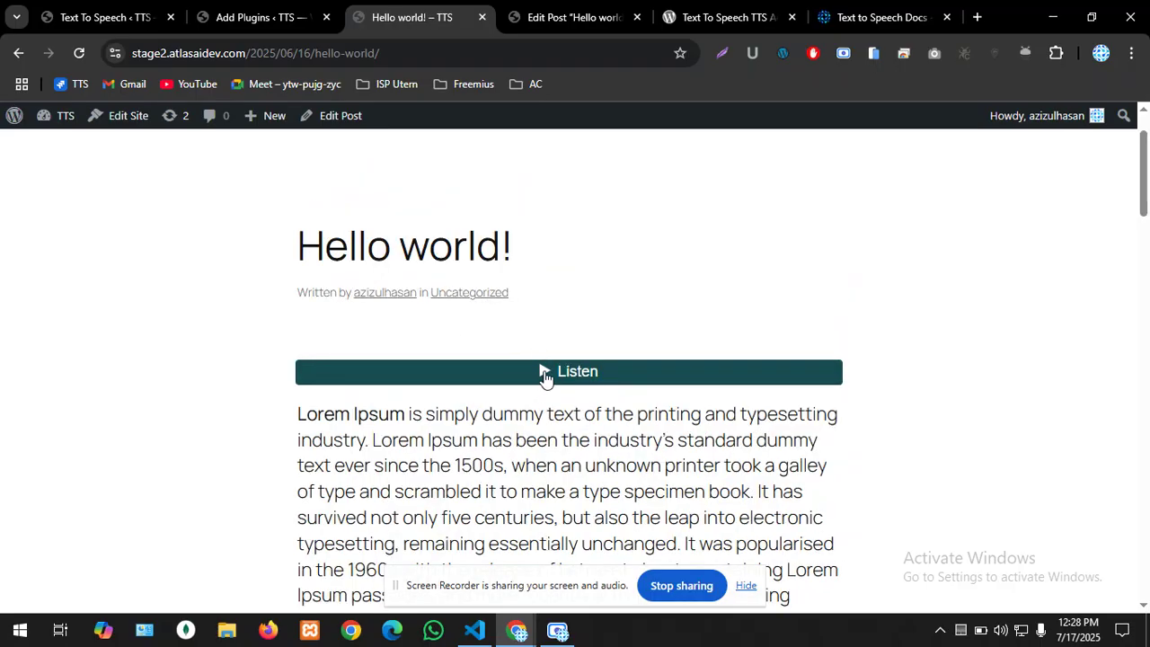
pyautogui.click(544, 378)
pyautogui.click(565, 375)
# - Delete the Add Text Before Content intro text in the general settings and save
pyautogui.click(108, 16)
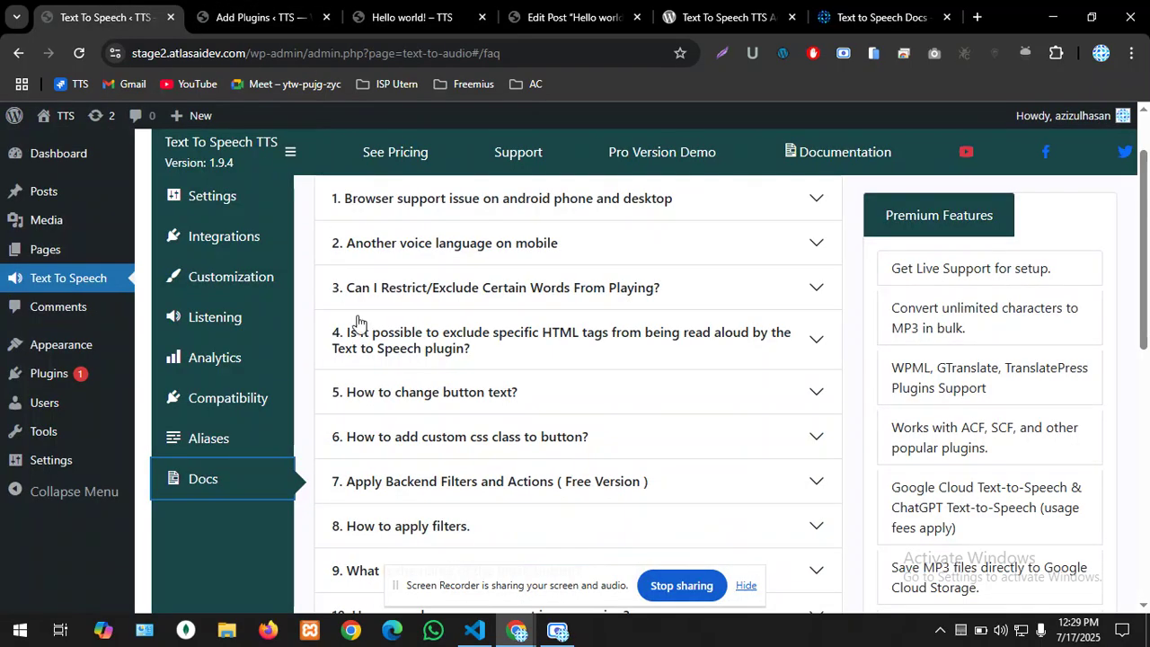
pyautogui.click(224, 282)
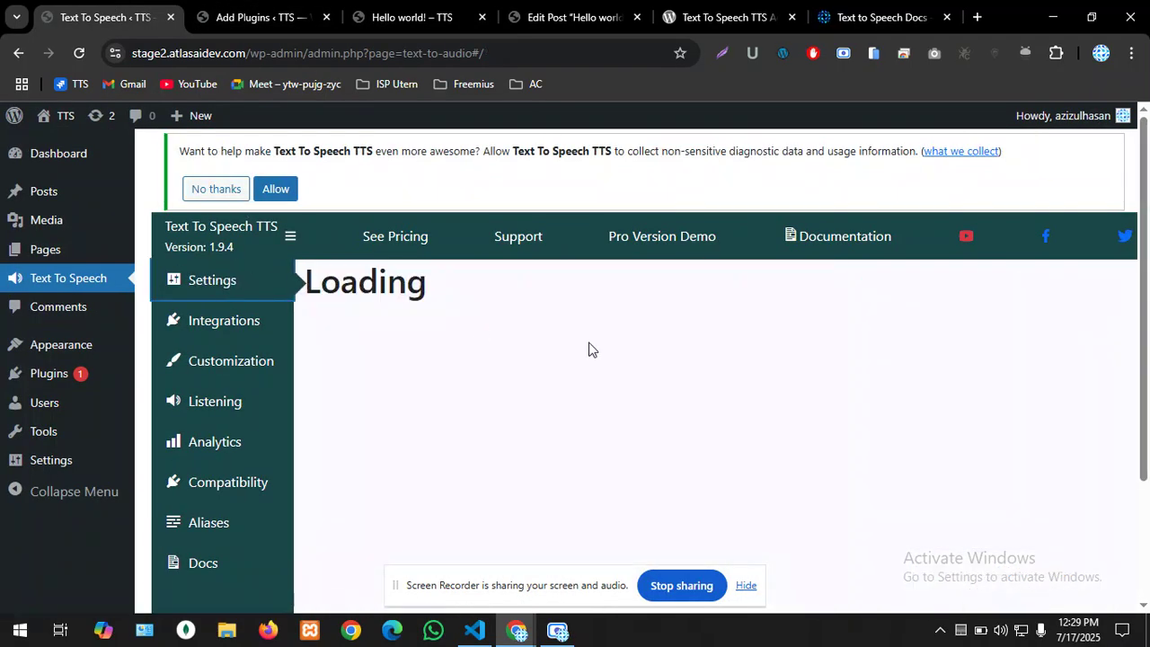
pyautogui.scroll(-1, 588, 349)
pyautogui.moveTo(508, 330); pyautogui.dragTo(639, 334)
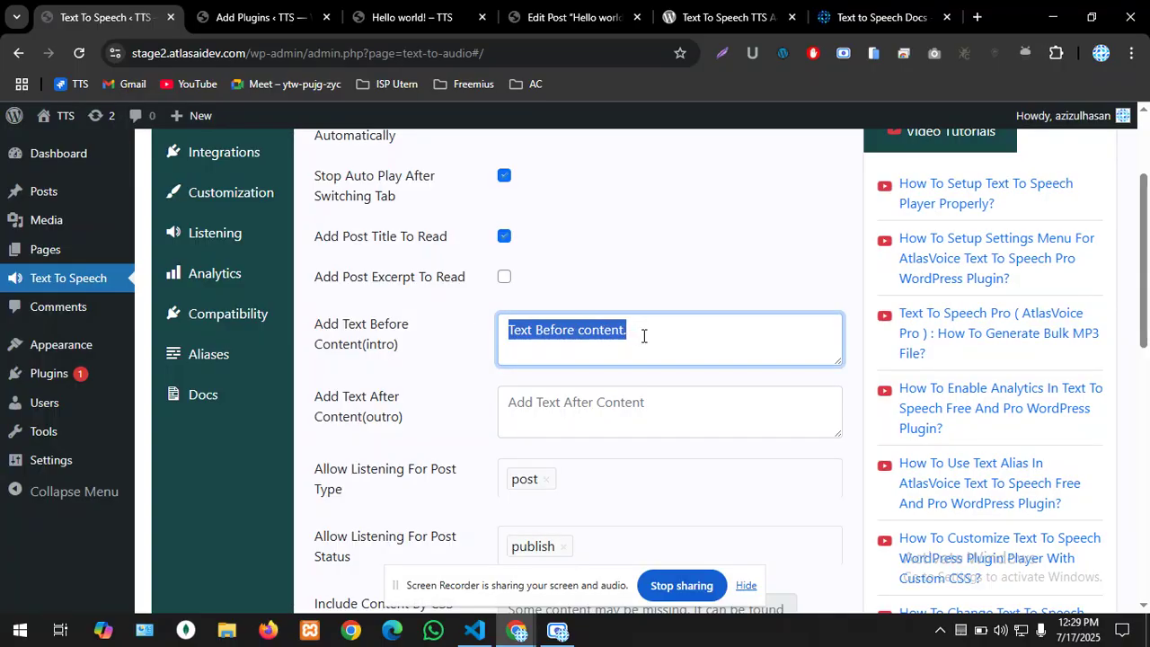
pyautogui.press('BackSpace')
pyautogui.scroll(-5, 645, 337)
pyautogui.scroll(-4, 640, 503)
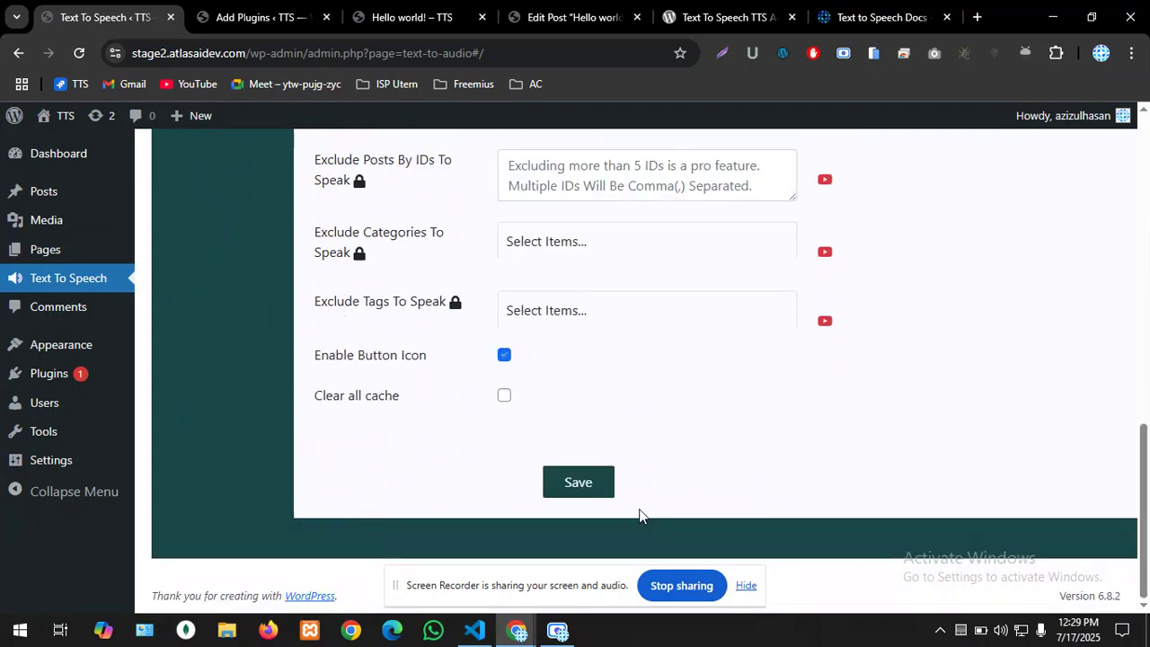
pyautogui.click(598, 482)
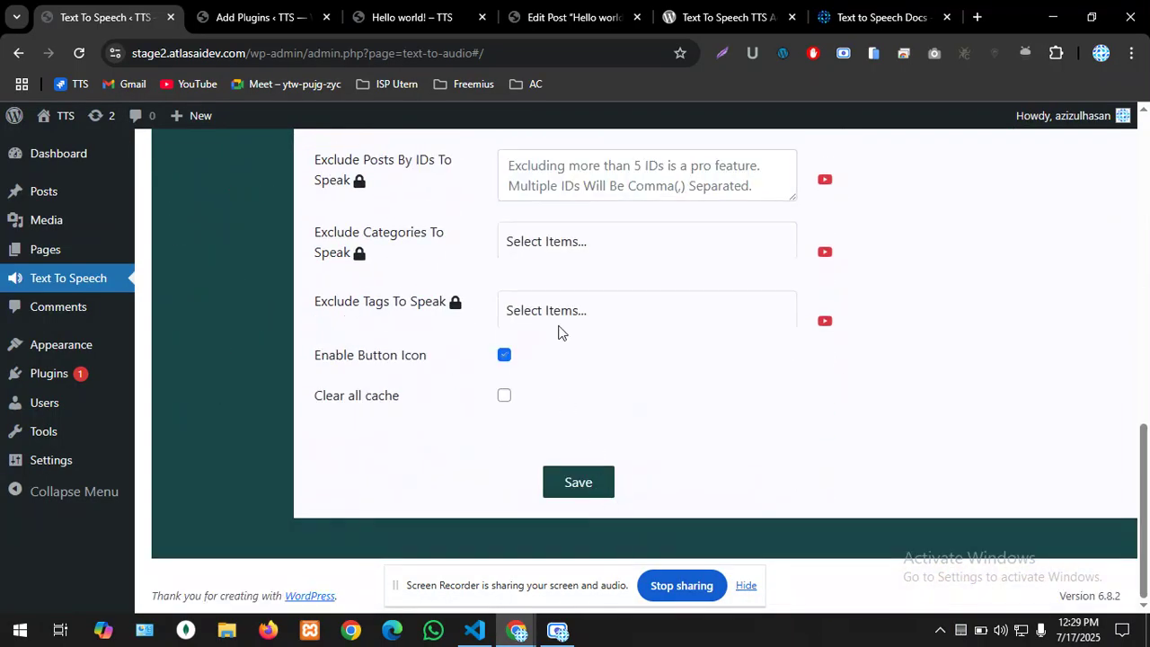
# - Reload the Hello world! post, then start and pause its Listen read-aloud player
pyautogui.click(416, 20)
pyautogui.click(79, 53)
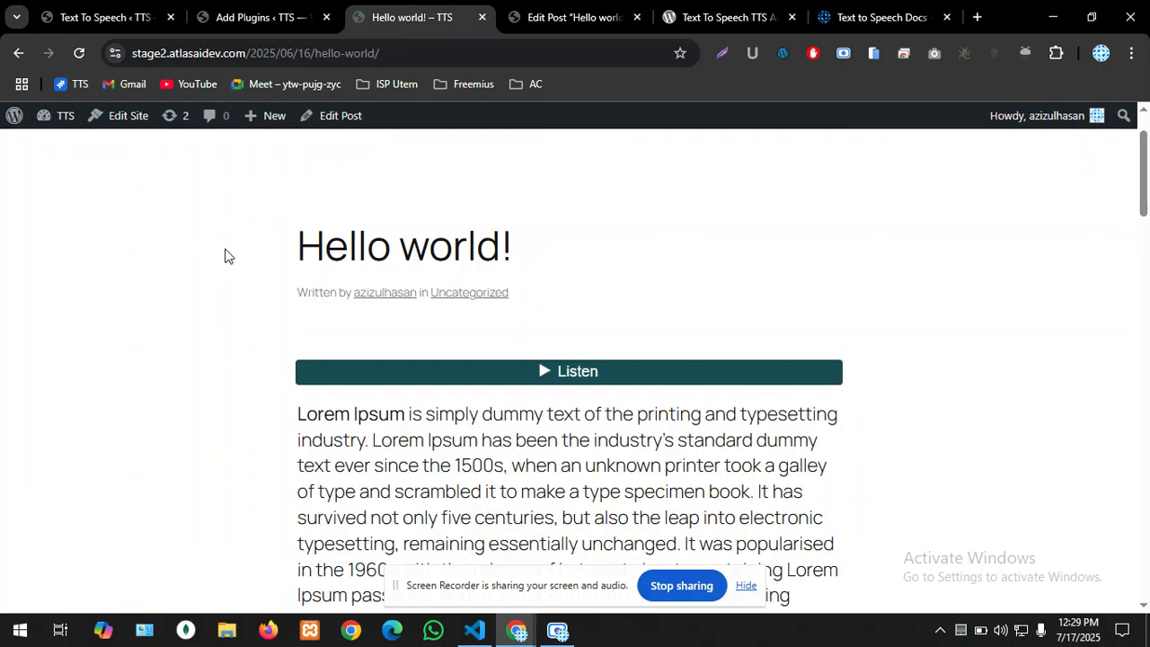
pyautogui.click(561, 372)
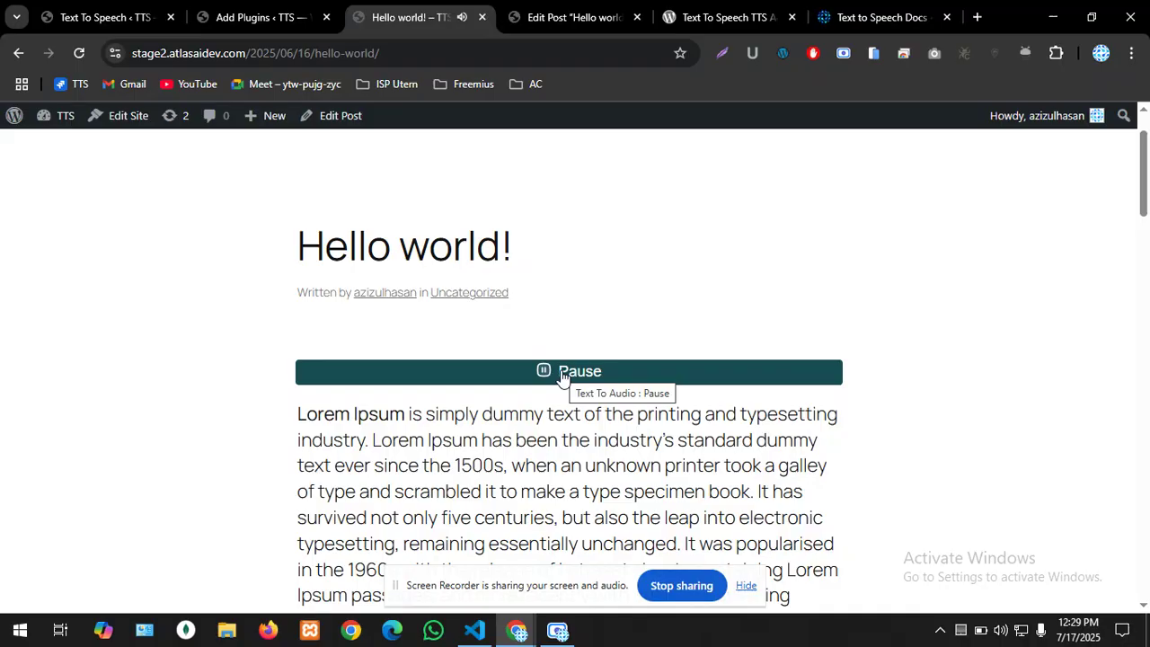
pyautogui.click(561, 373)
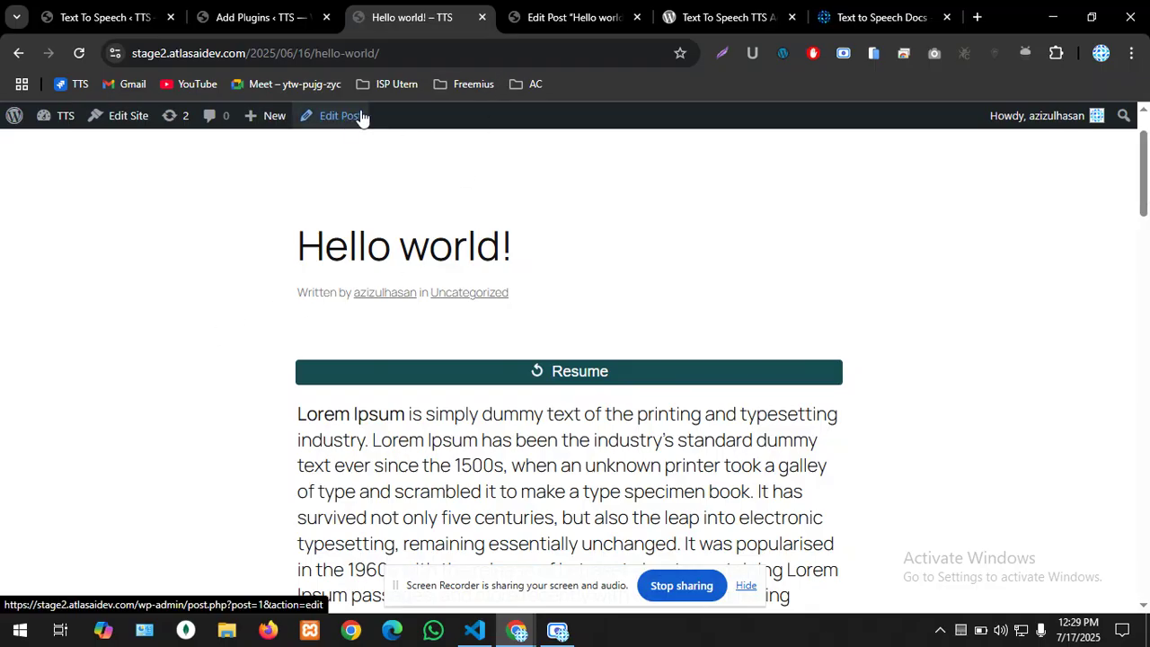
# - Highlight the post's Analytics table in the editor: 95 inits, 44 plays, 31 pauses, 20.55 minutes, plus locked pro metrics
pyautogui.click(565, 17)
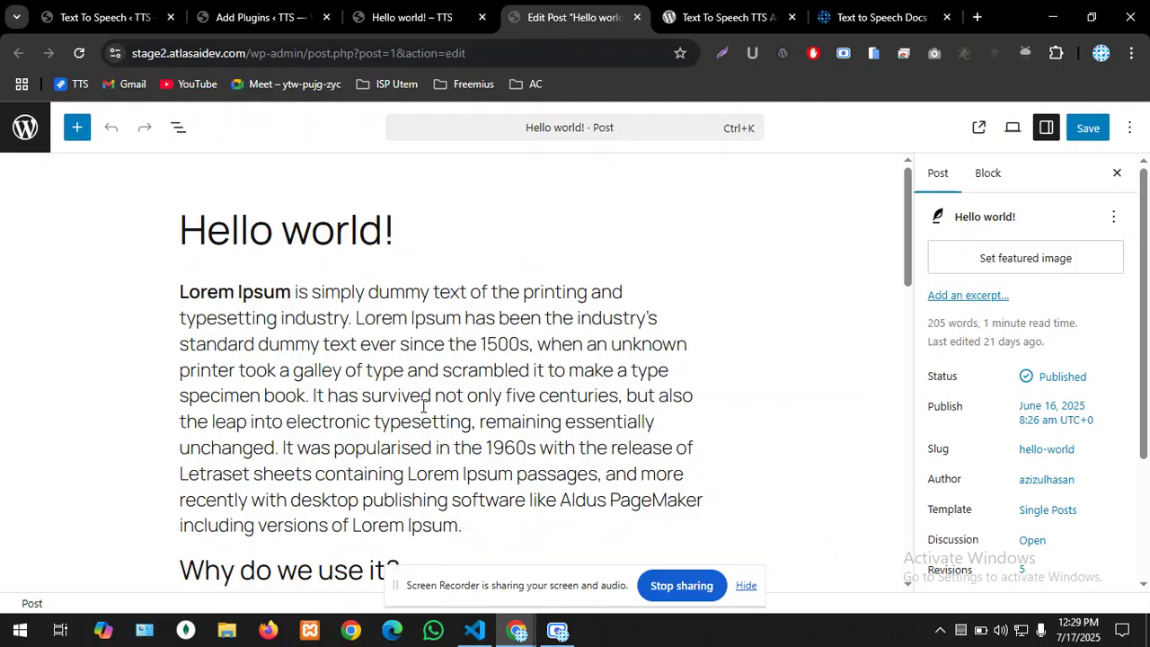
pyautogui.scroll(-5, 422, 403)
pyautogui.scroll(-10, 418, 402)
pyautogui.scroll(-3, 413, 402)
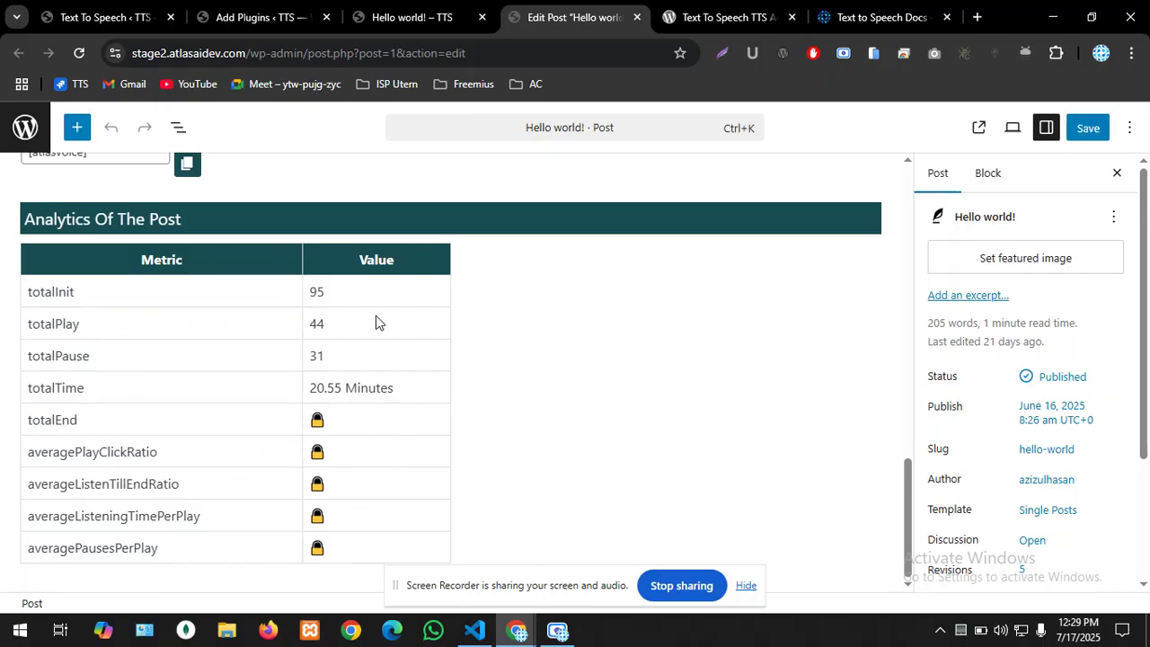
pyautogui.moveTo(50, 292)
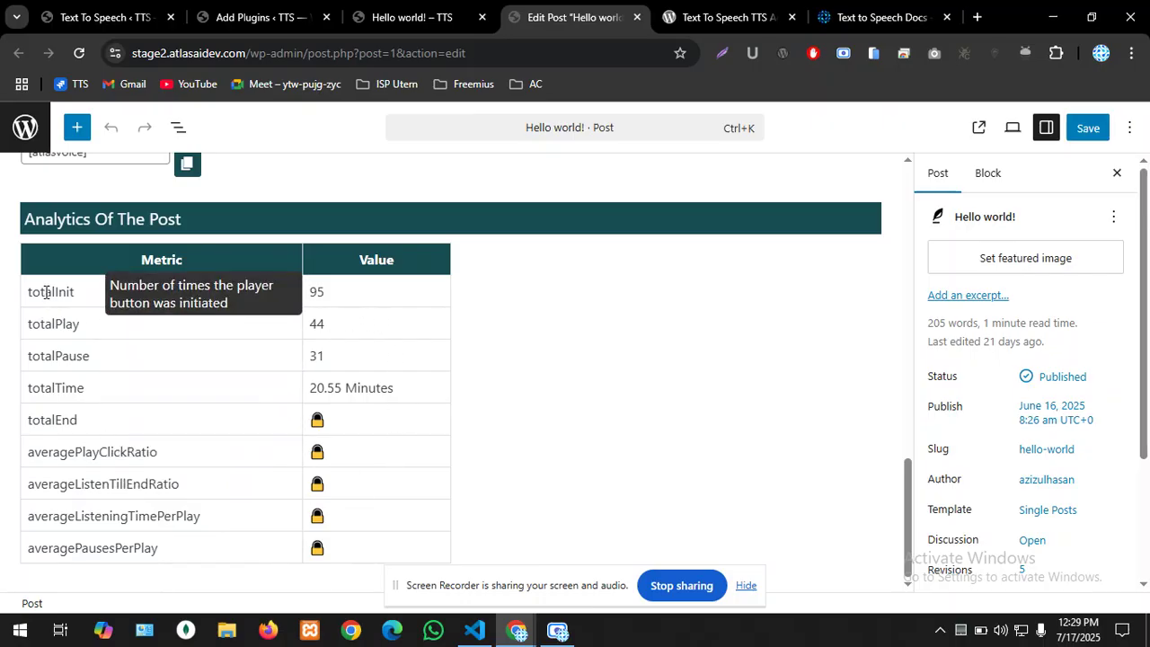
pyautogui.moveTo(45, 292); pyautogui.dragTo(414, 385)
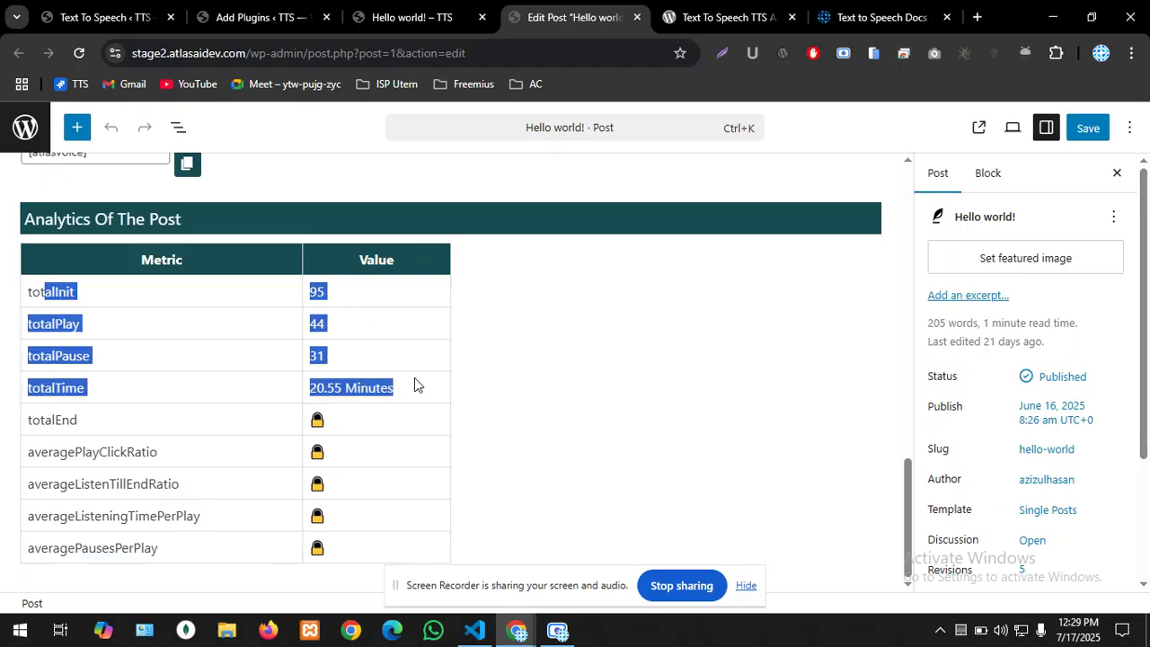
pyautogui.moveTo(40, 419)
pyautogui.mouseDown()
pyautogui.moveTo(99, 426)
pyautogui.moveTo(353, 559)
pyautogui.mouseUp()
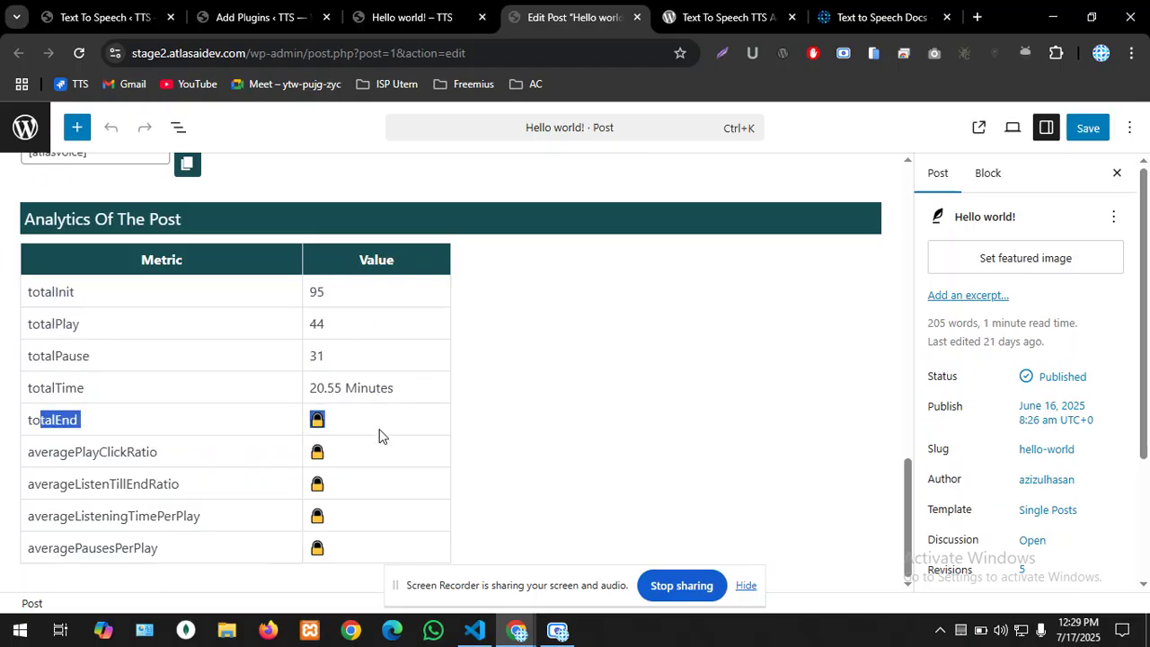
pyautogui.click(350, 559)
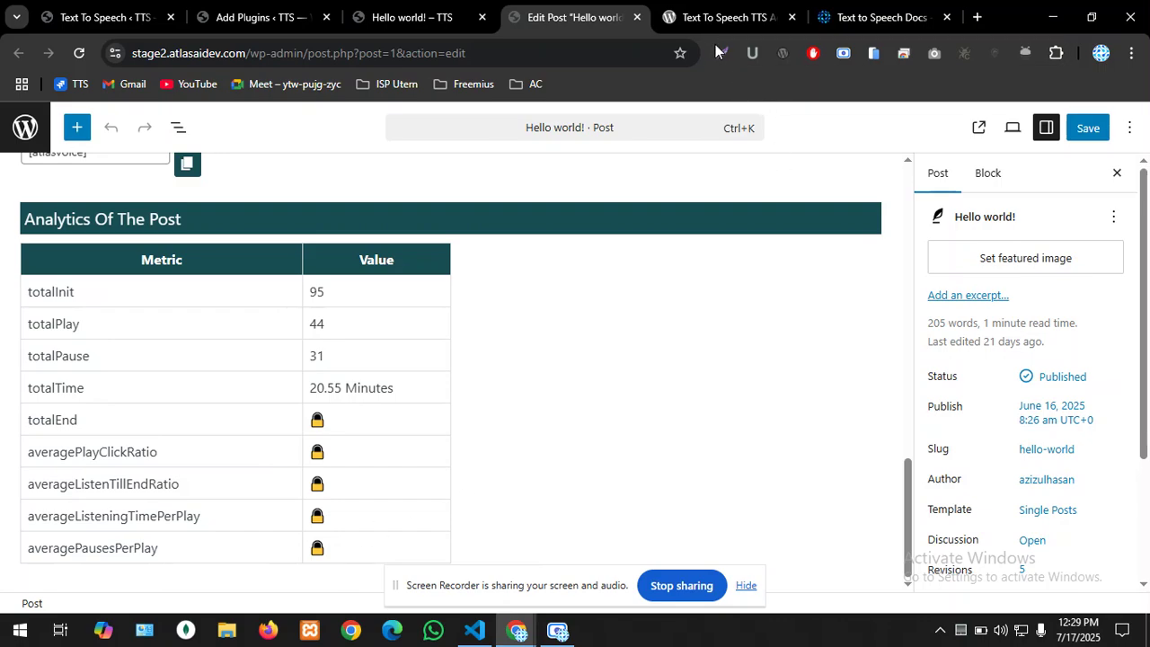
# - Look over the Text to Speech Docs – AtlasVoice page, highlighting its heading and scrolling through it
pyautogui.click(840, 16)
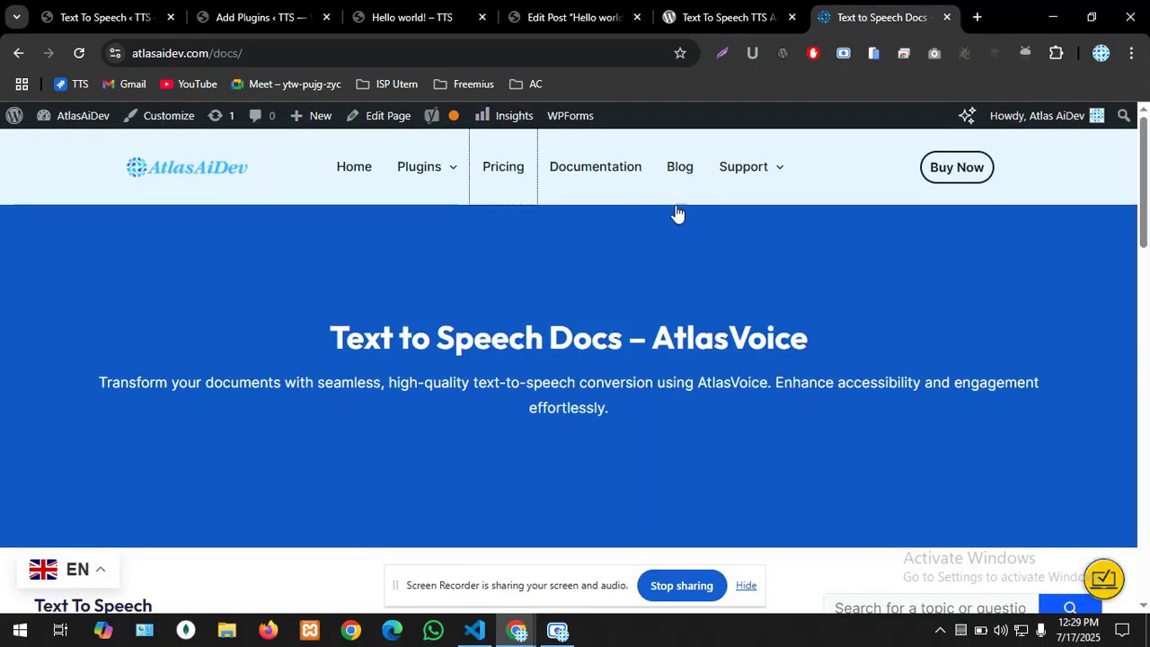
pyautogui.moveTo(195, 316)
pyautogui.mouseDown()
pyautogui.moveTo(859, 336)
pyautogui.moveTo(687, 411)
pyautogui.mouseUp()
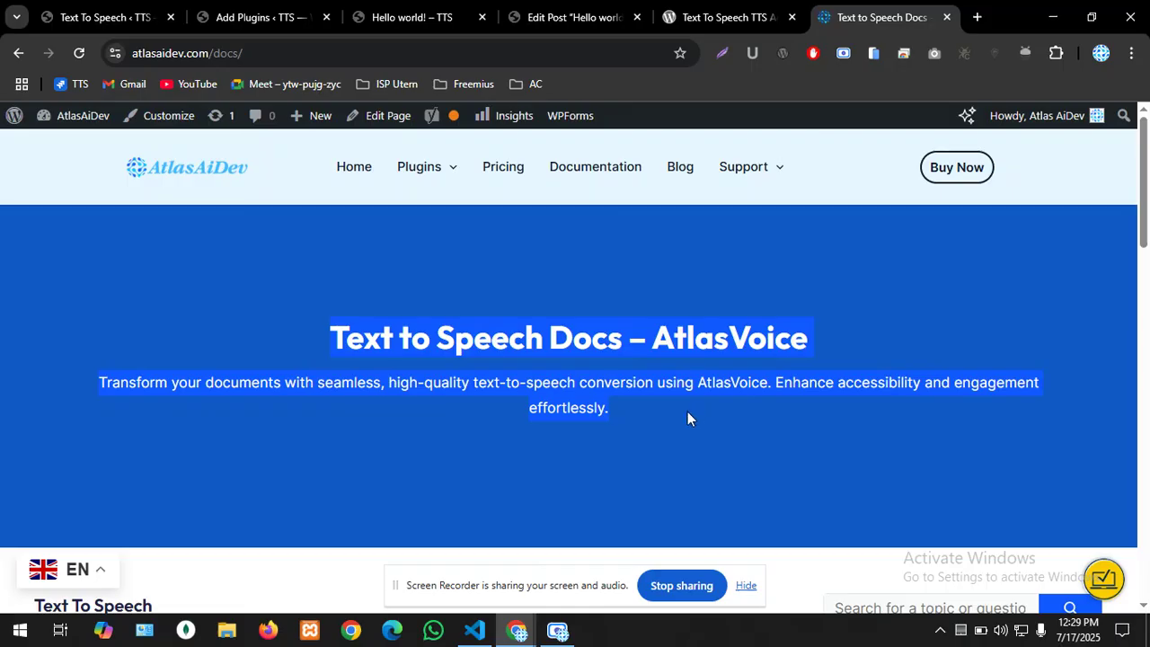
pyautogui.click(687, 411)
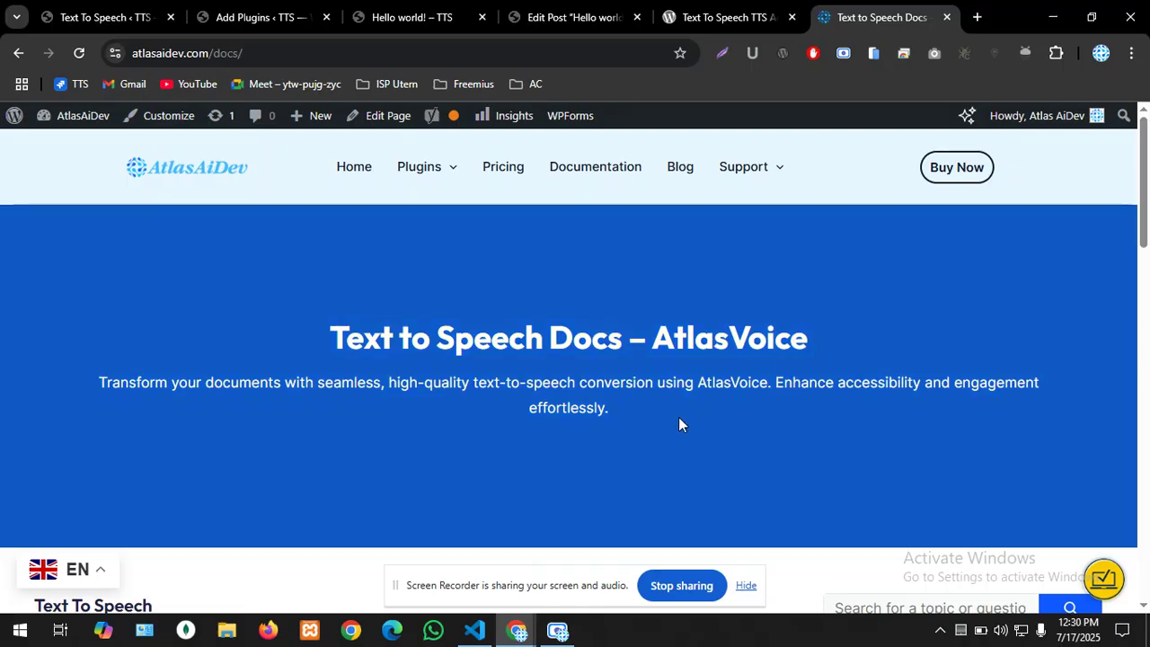
pyautogui.scroll(-2, 678, 417)
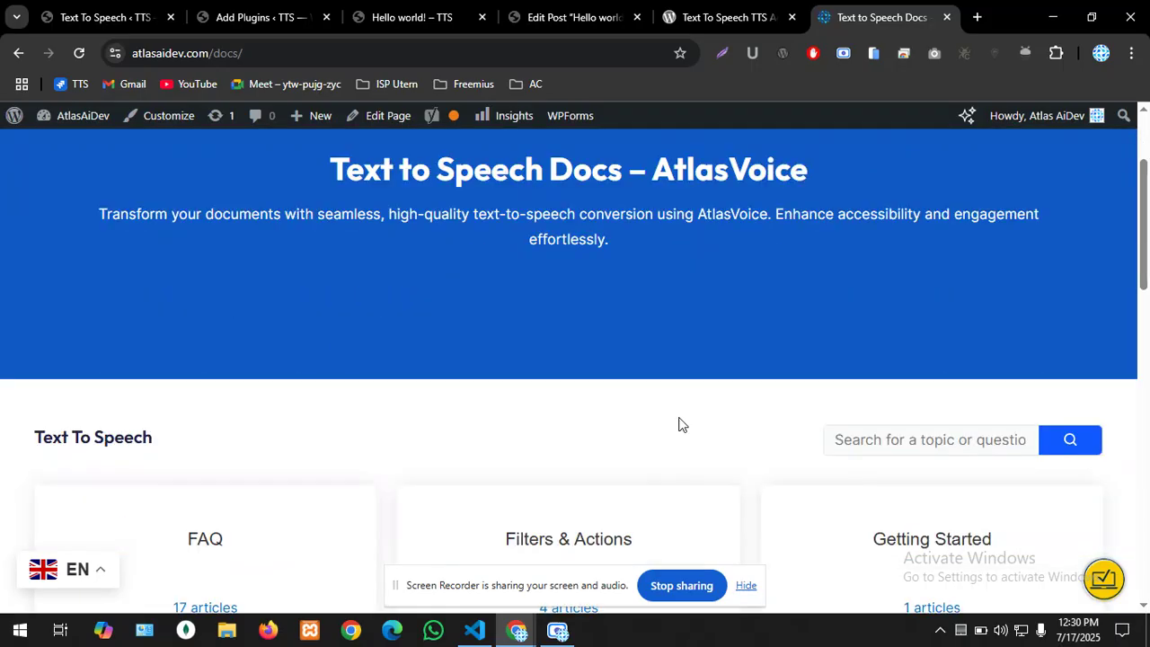
pyautogui.scroll(-6, 678, 417)
pyautogui.scroll(4, 678, 417)
pyautogui.scroll(5, 680, 415)
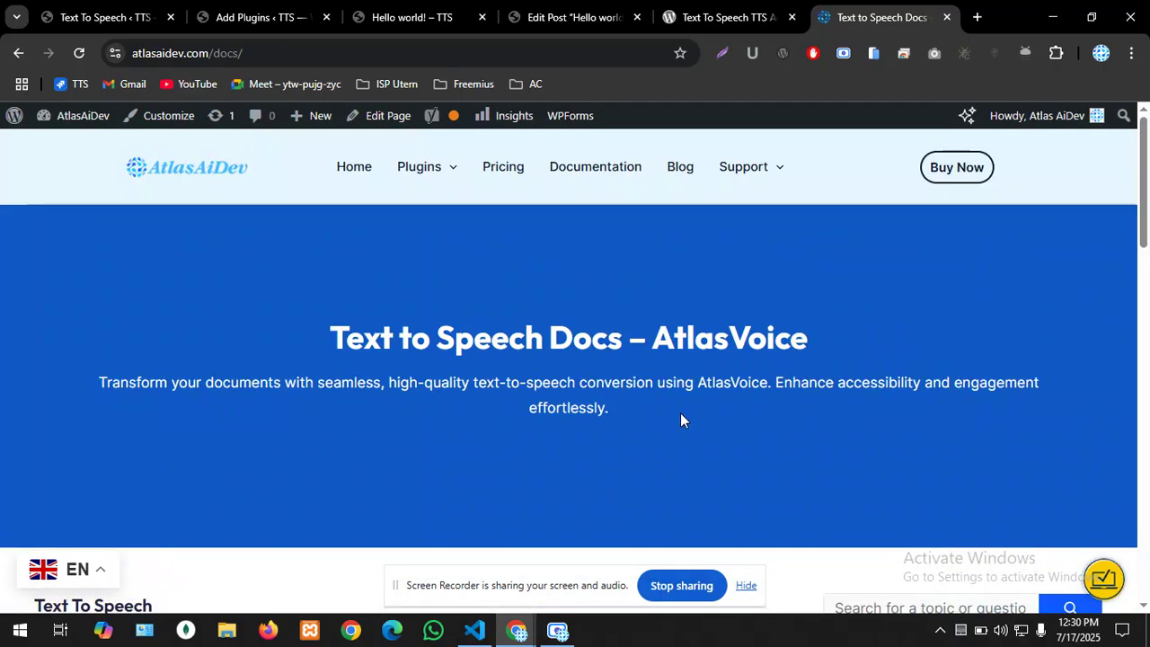
# - Select the docs page address and bring the Scre.io screen recorder forward
pyautogui.click(296, 53)
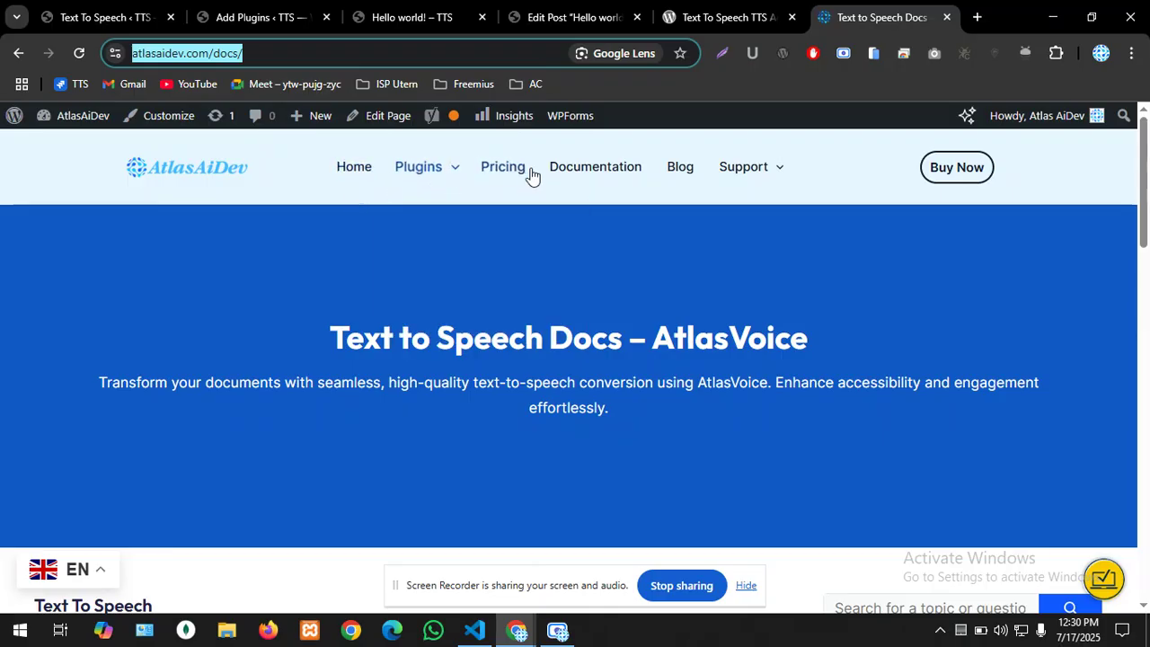
pyautogui.moveTo(426, 167)
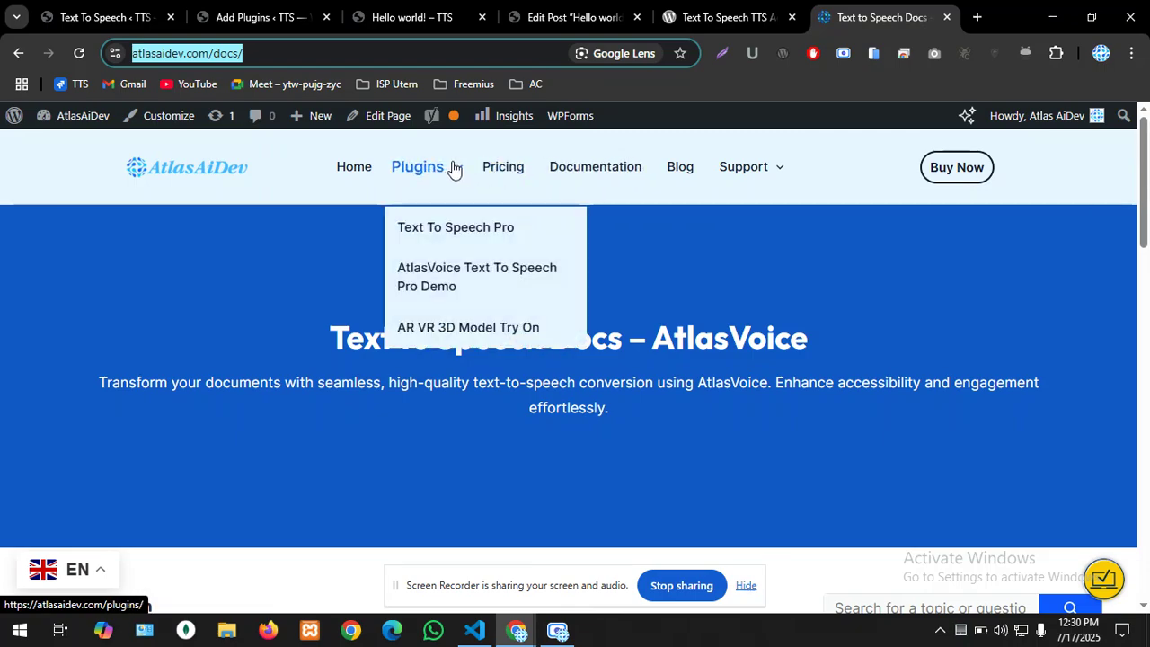
pyautogui.click(559, 632)
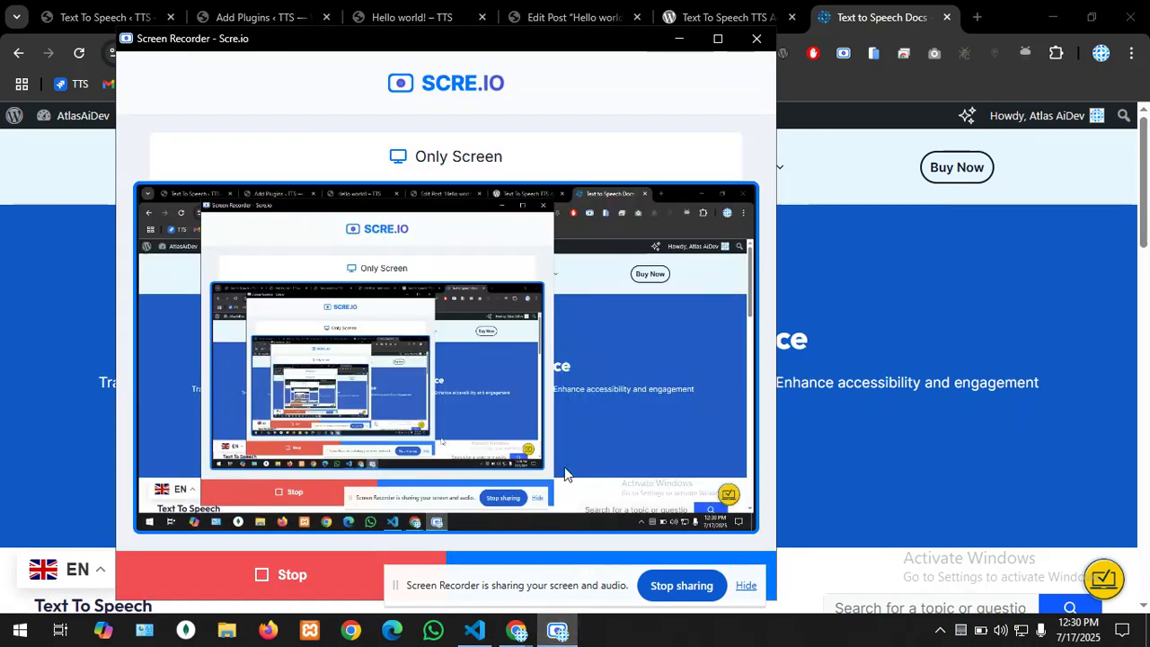
pyautogui.click(747, 588)
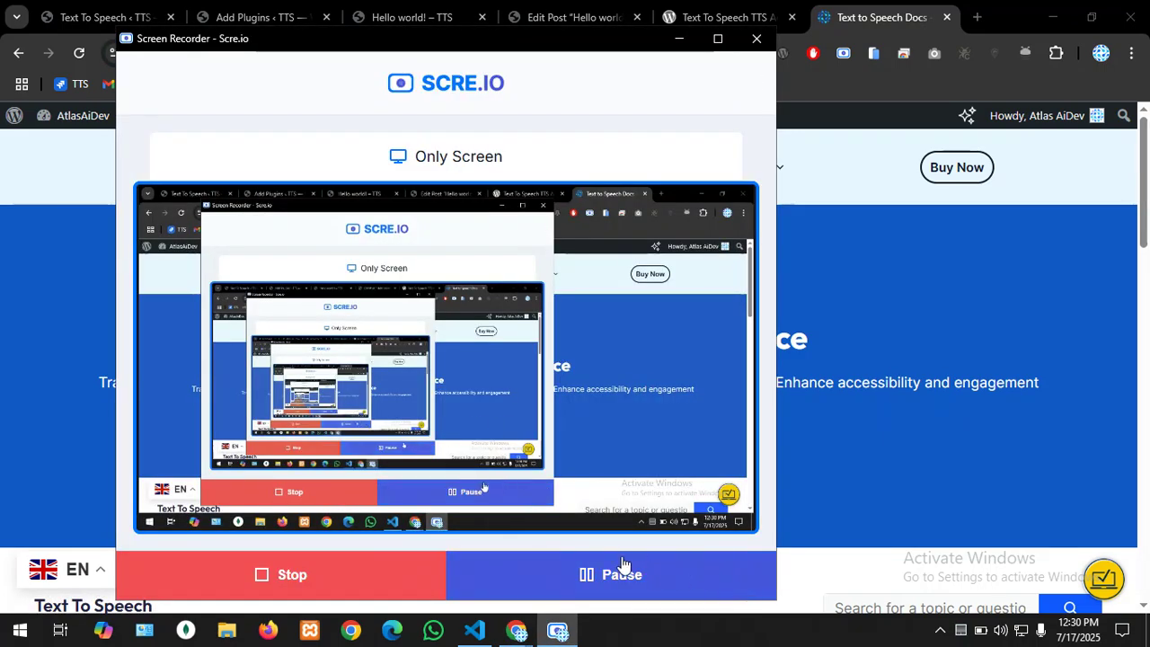